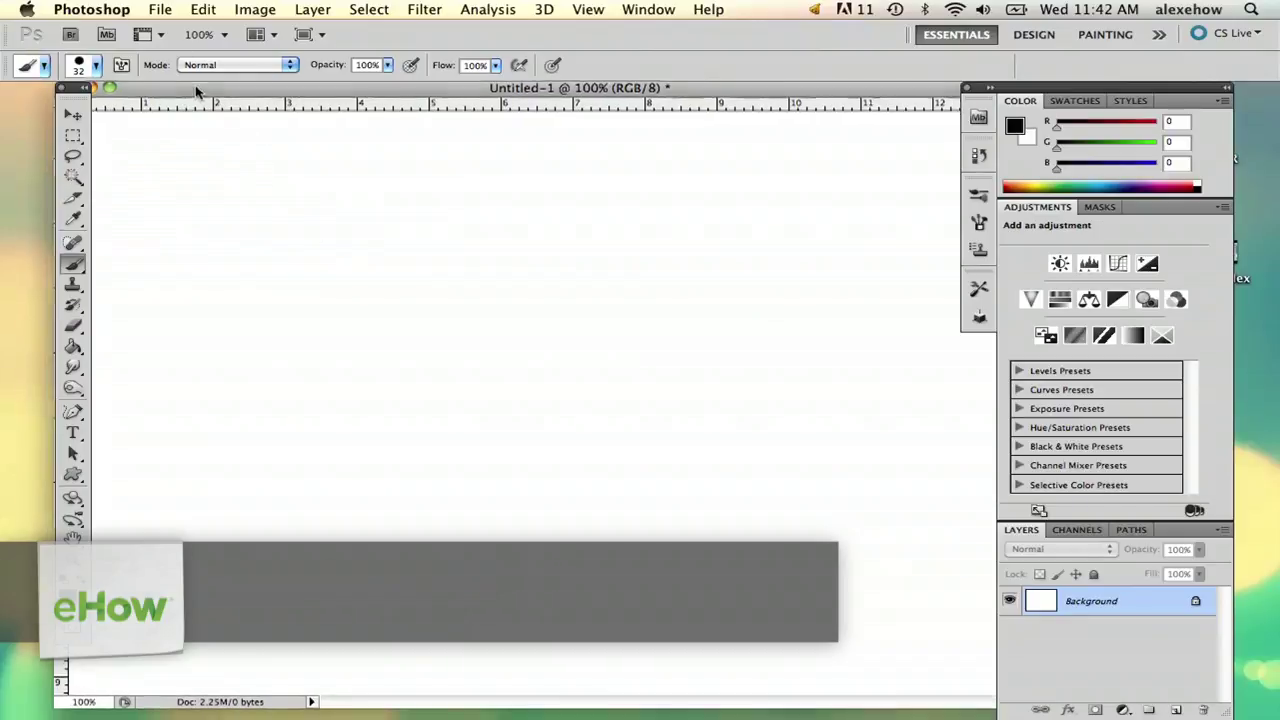
# Step: Add a new layer and pick a 9 px hard brush with black foreground colour
pyautogui.click(1176, 709)
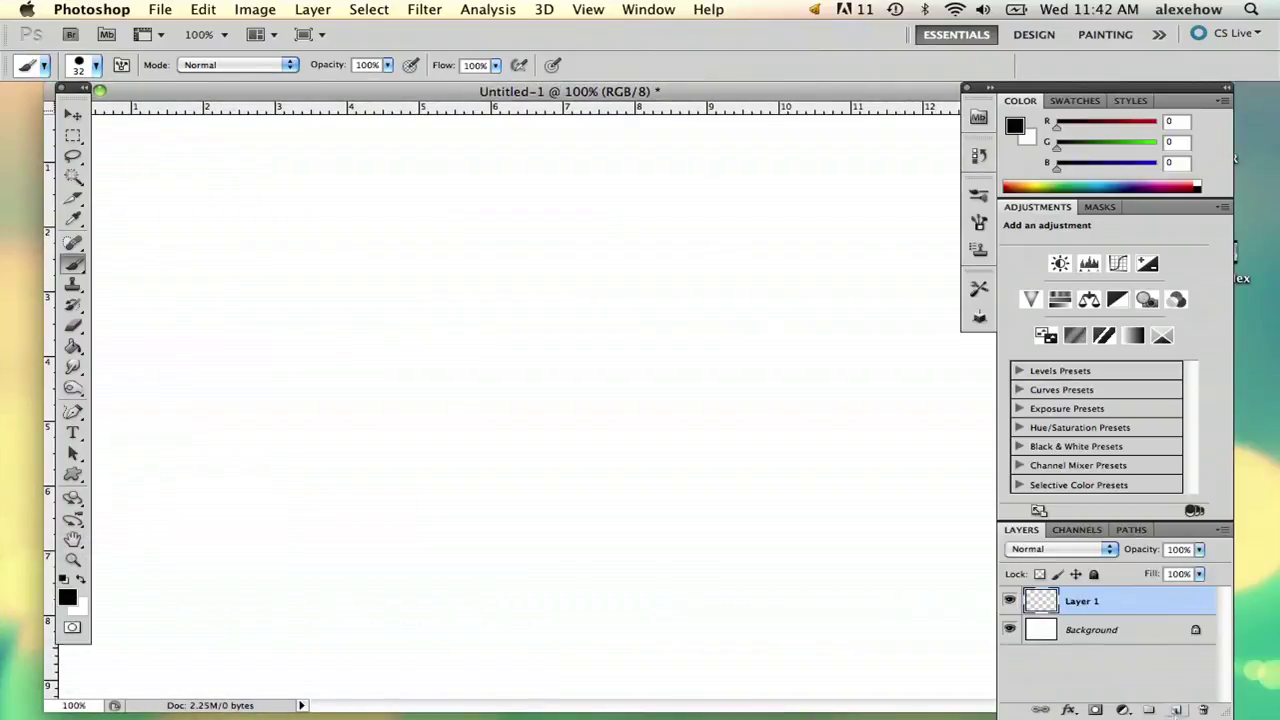
pyautogui.click(1036, 638)
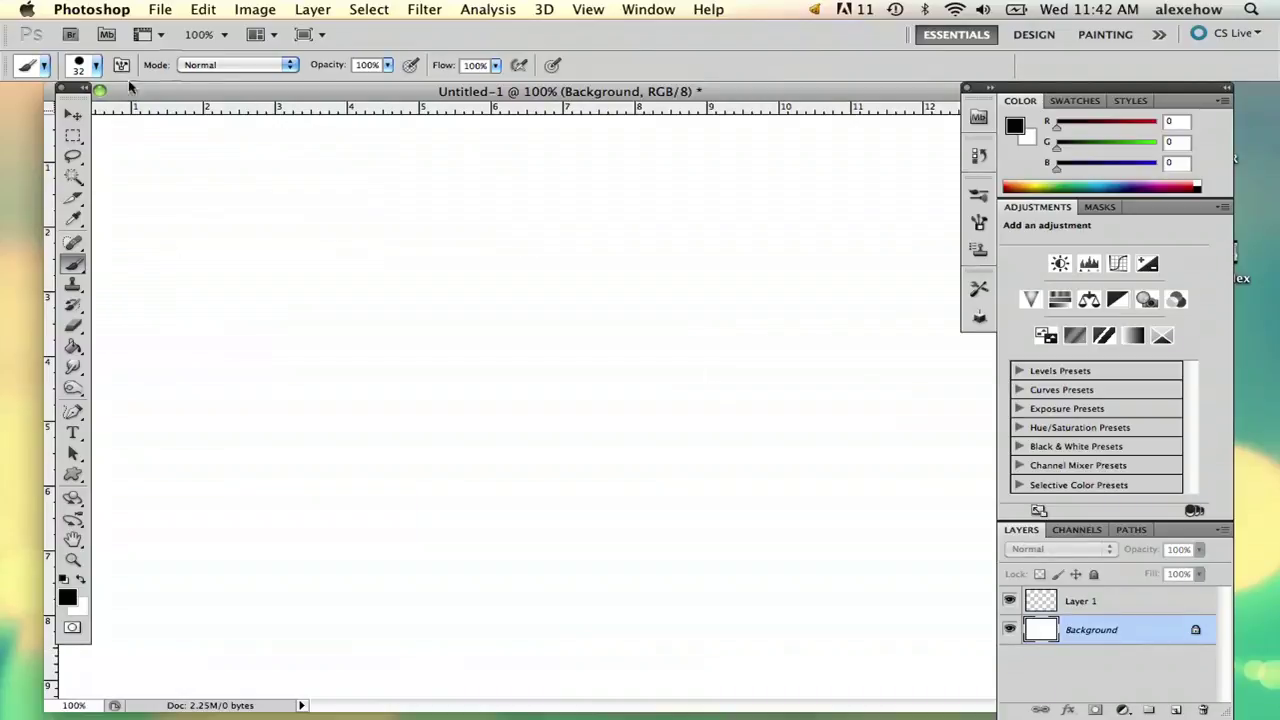
pyautogui.click(90, 65)
pyautogui.click(70, 212)
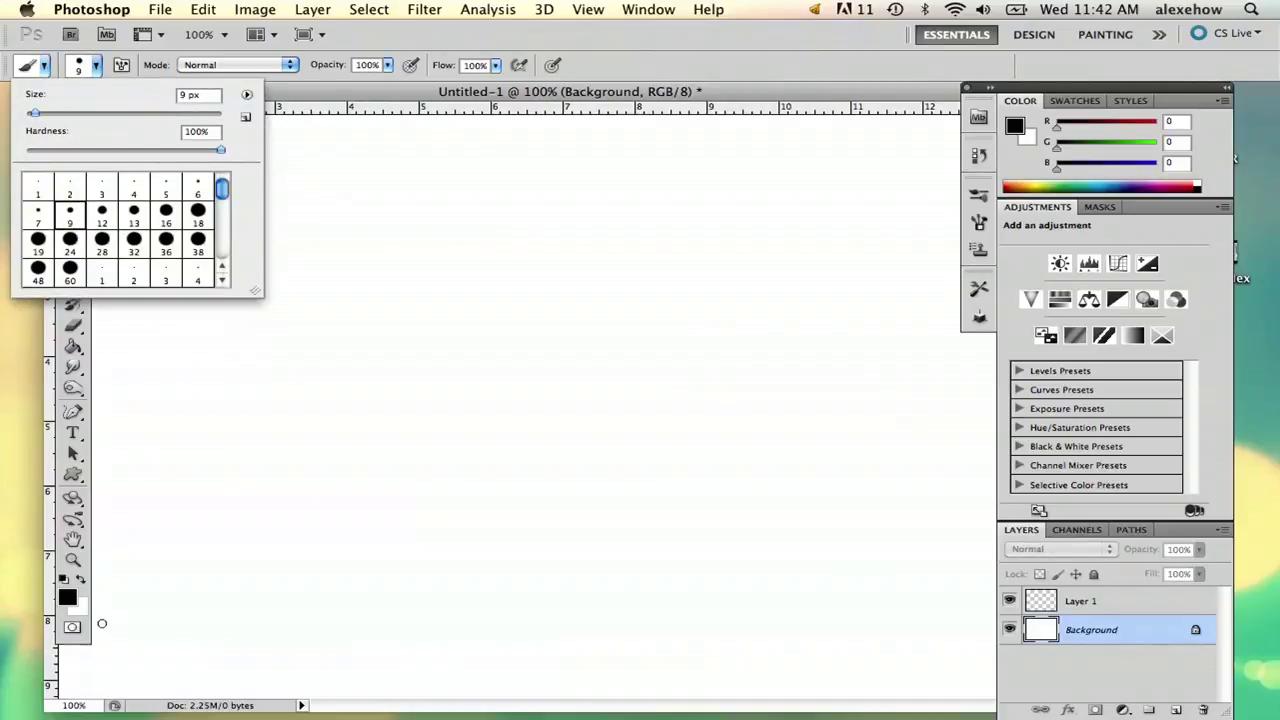
pyautogui.click(67, 597)
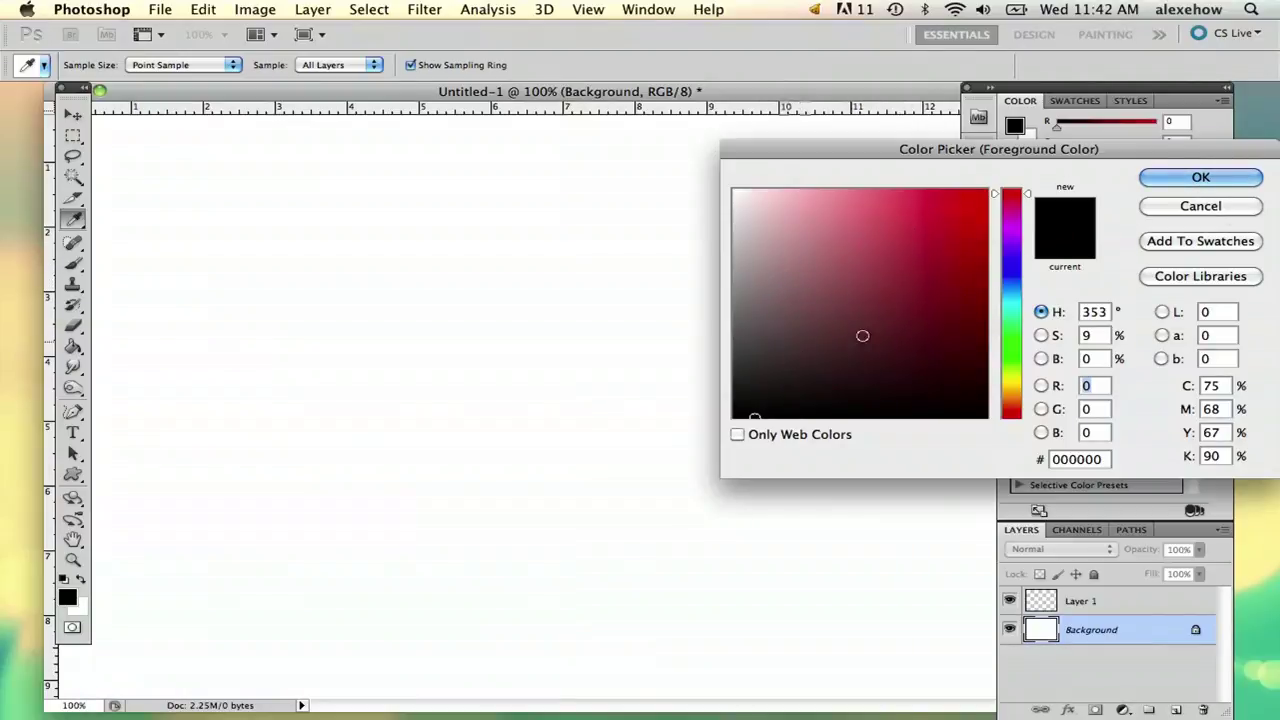
pyautogui.click(1185, 179)
# Step: Switch to a thin 4 px brush on Layer 1, then test and undo a stroke
pyautogui.click(1106, 600)
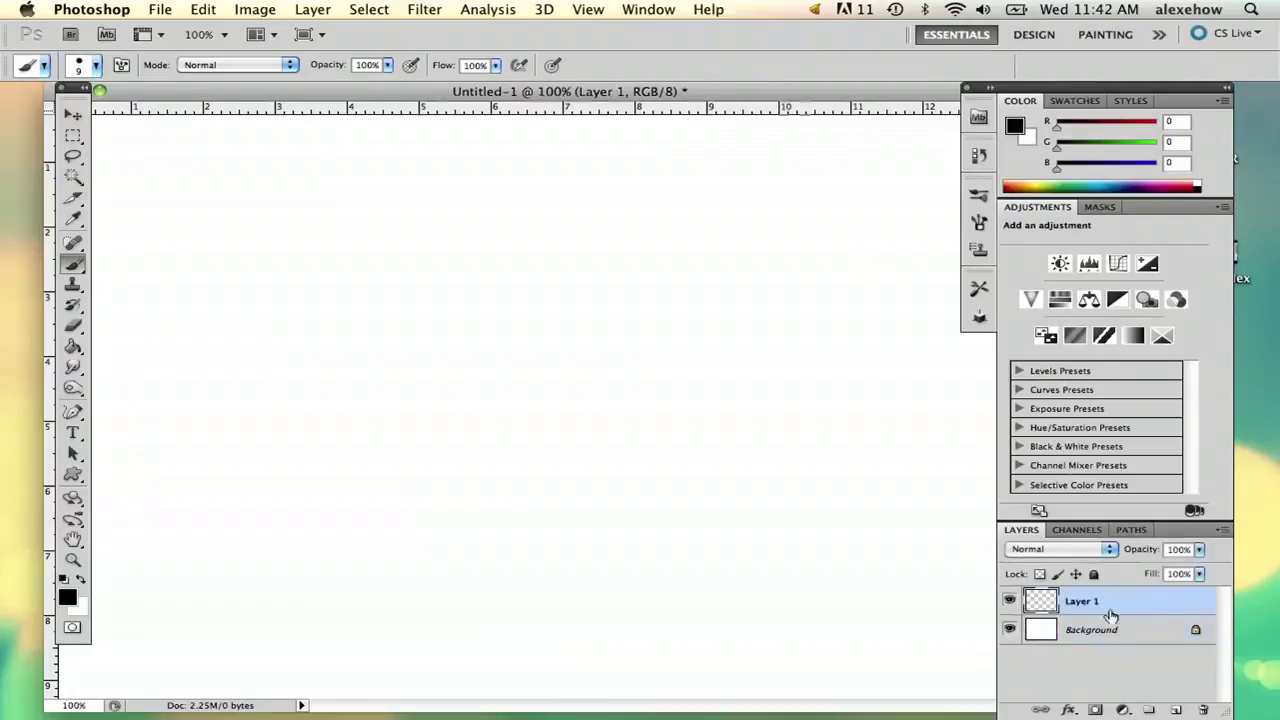
pyautogui.click(96, 65)
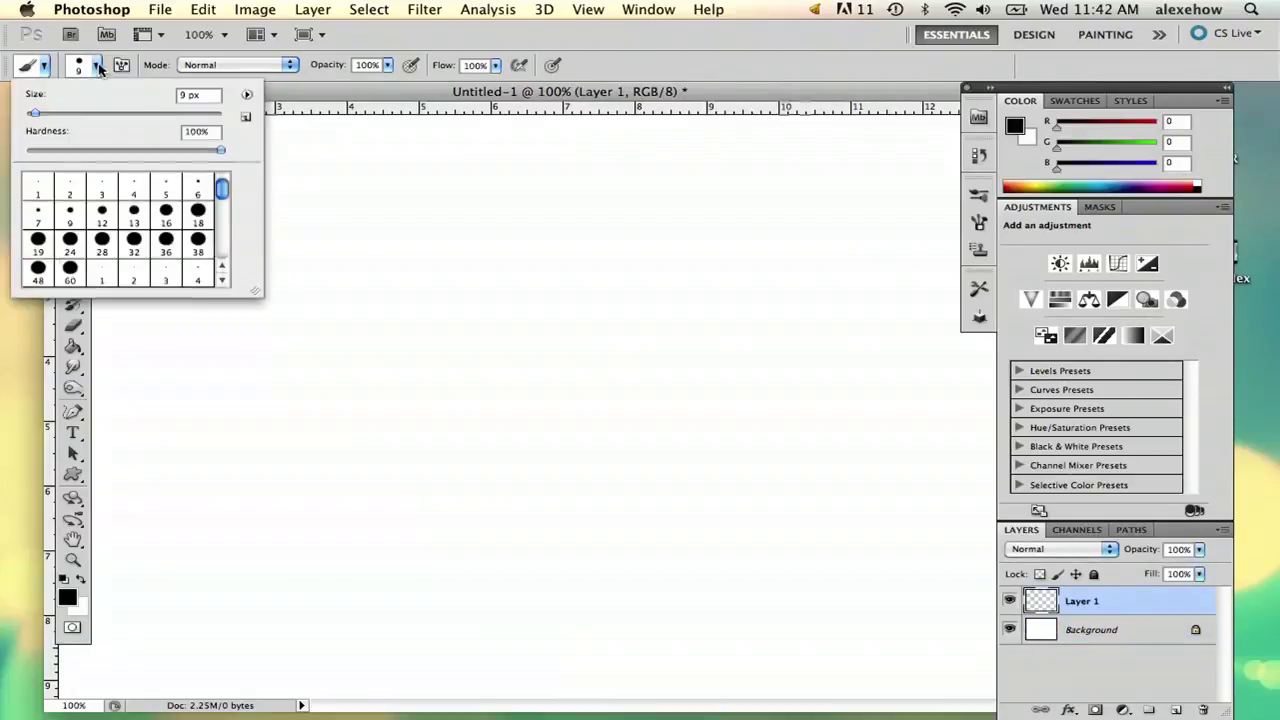
pyautogui.click(134, 188)
pyautogui.click(590, 98)
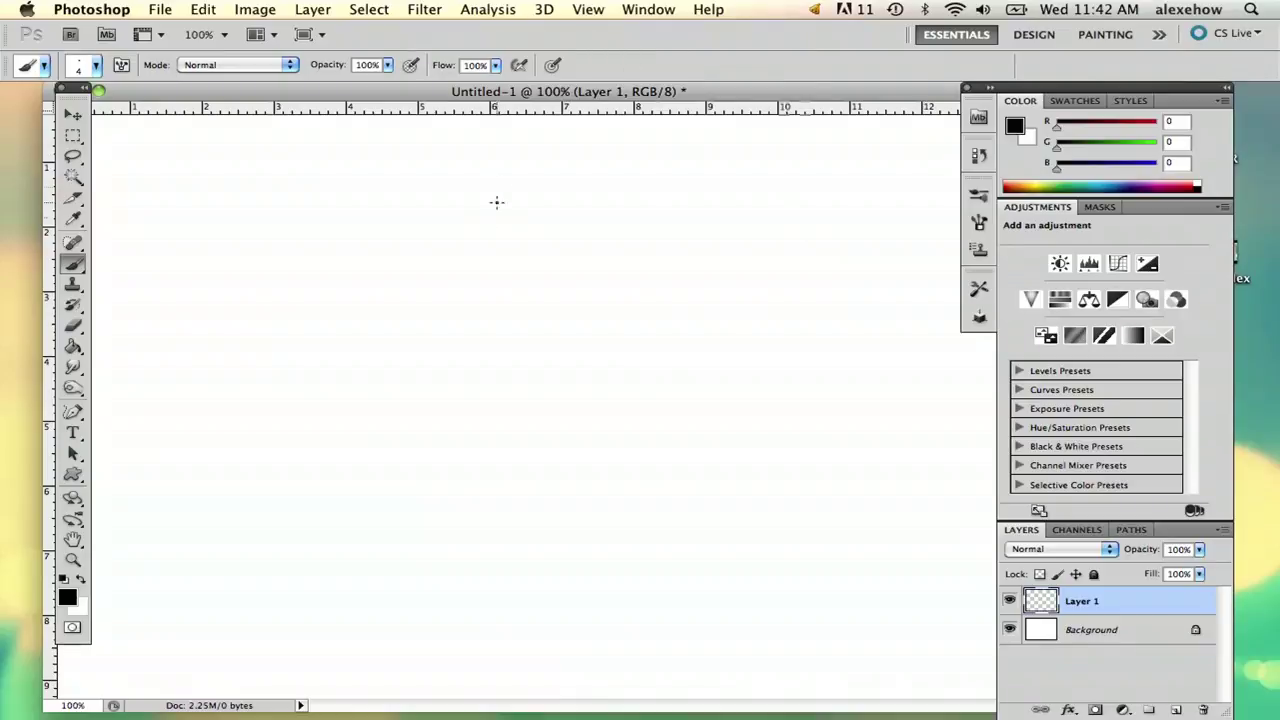
pyautogui.moveTo(441, 268)
pyautogui.mouseDown()
pyautogui.moveTo(551, 337)
pyautogui.moveTo(694, 317)
pyautogui.moveTo(757, 286)
pyautogui.moveTo(731, 398)
pyautogui.mouseUp()
pyautogui.hotkey('ctrl', 'z')
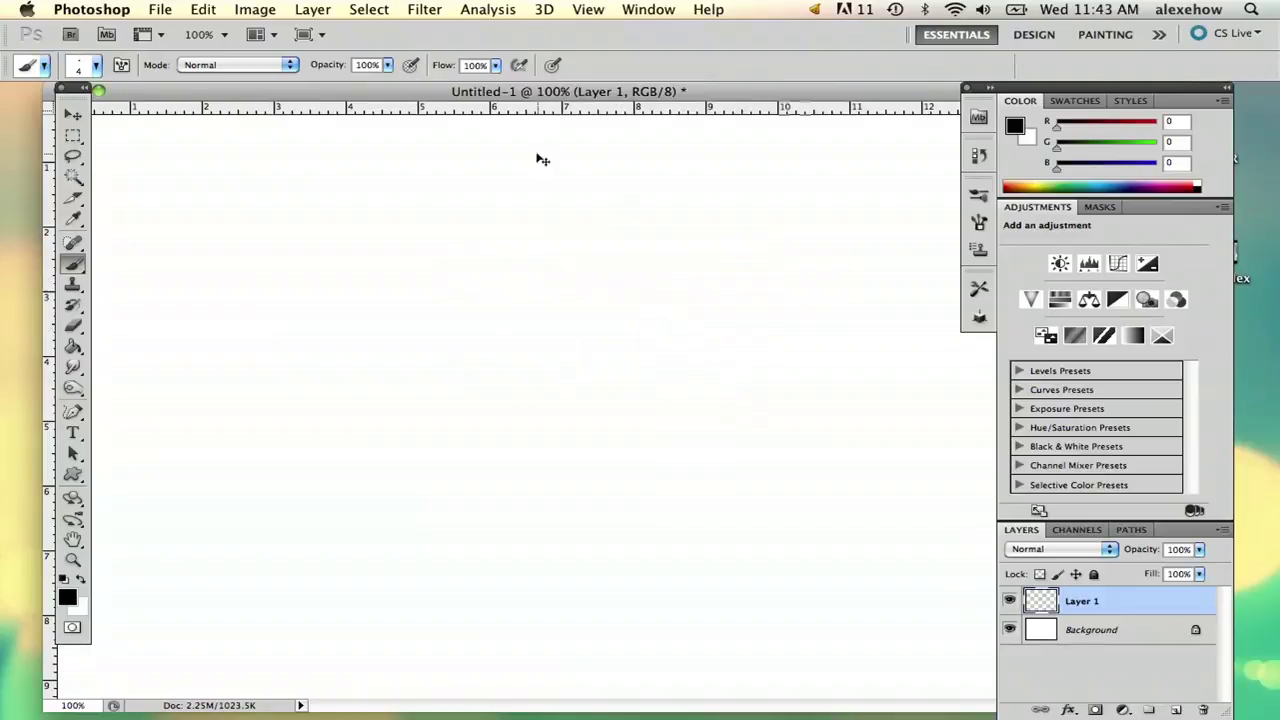
pyautogui.click(648, 9)
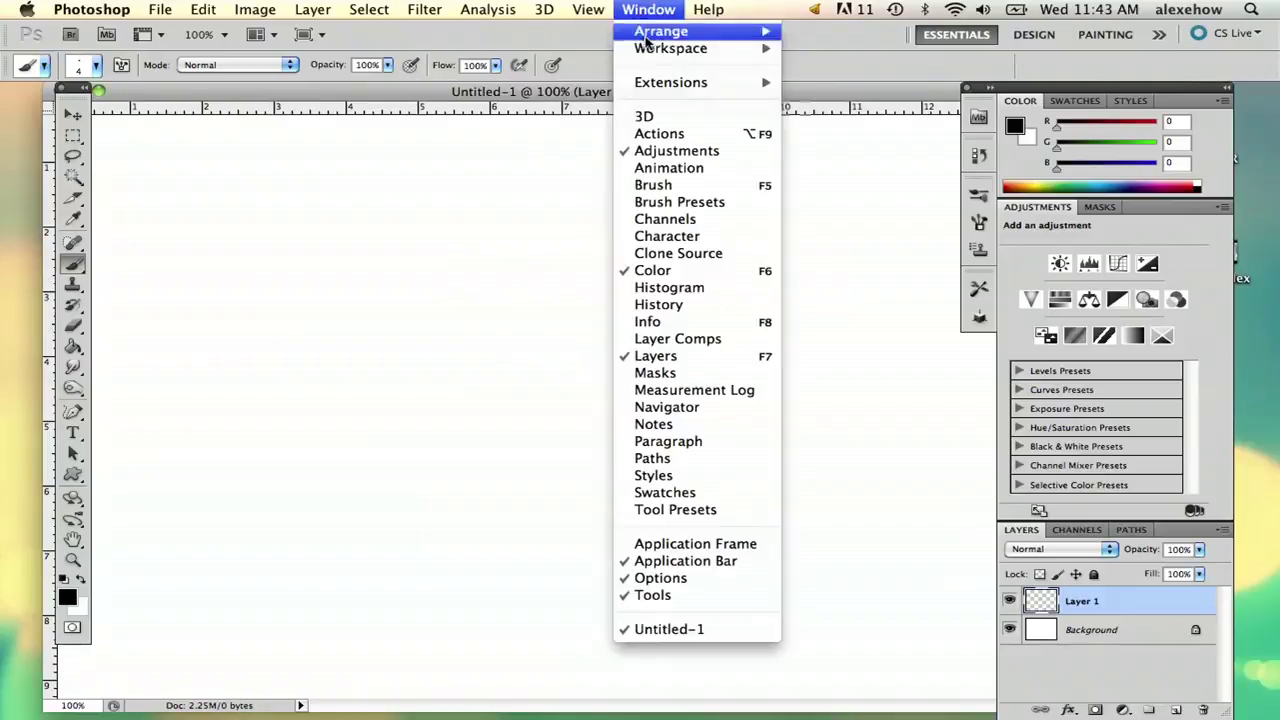
pyautogui.click(657, 183)
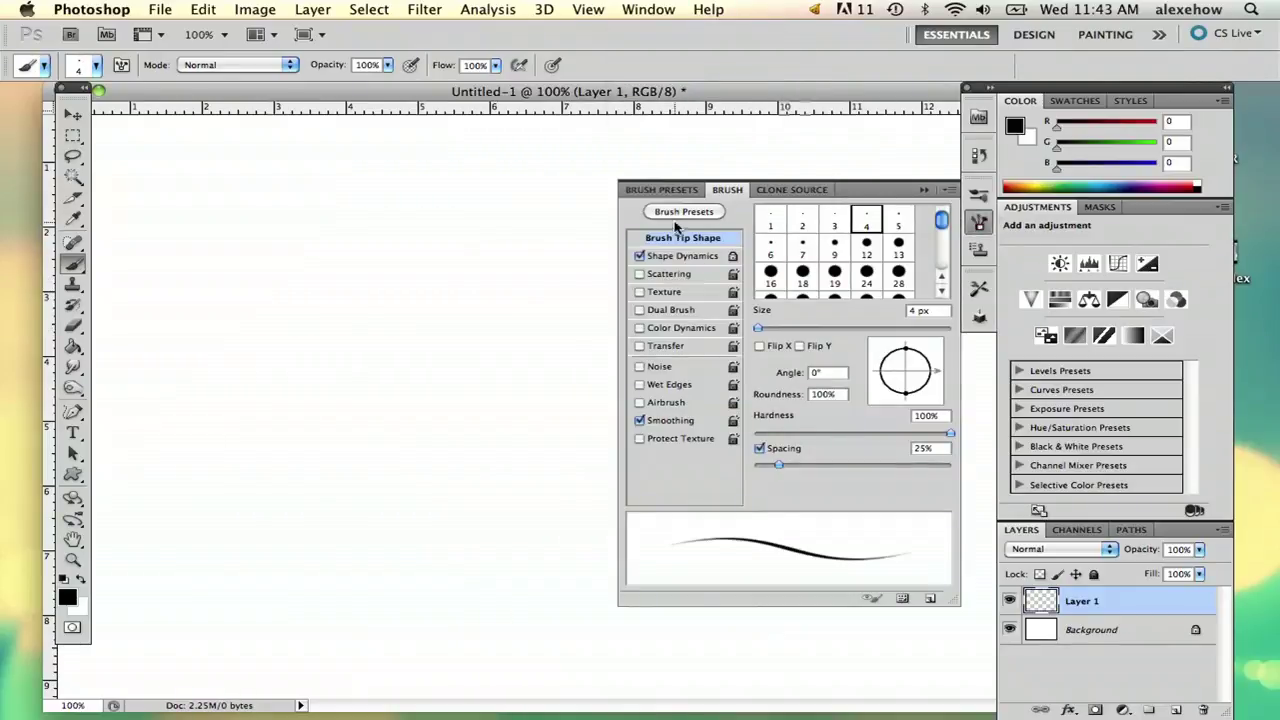
pyautogui.click(684, 256)
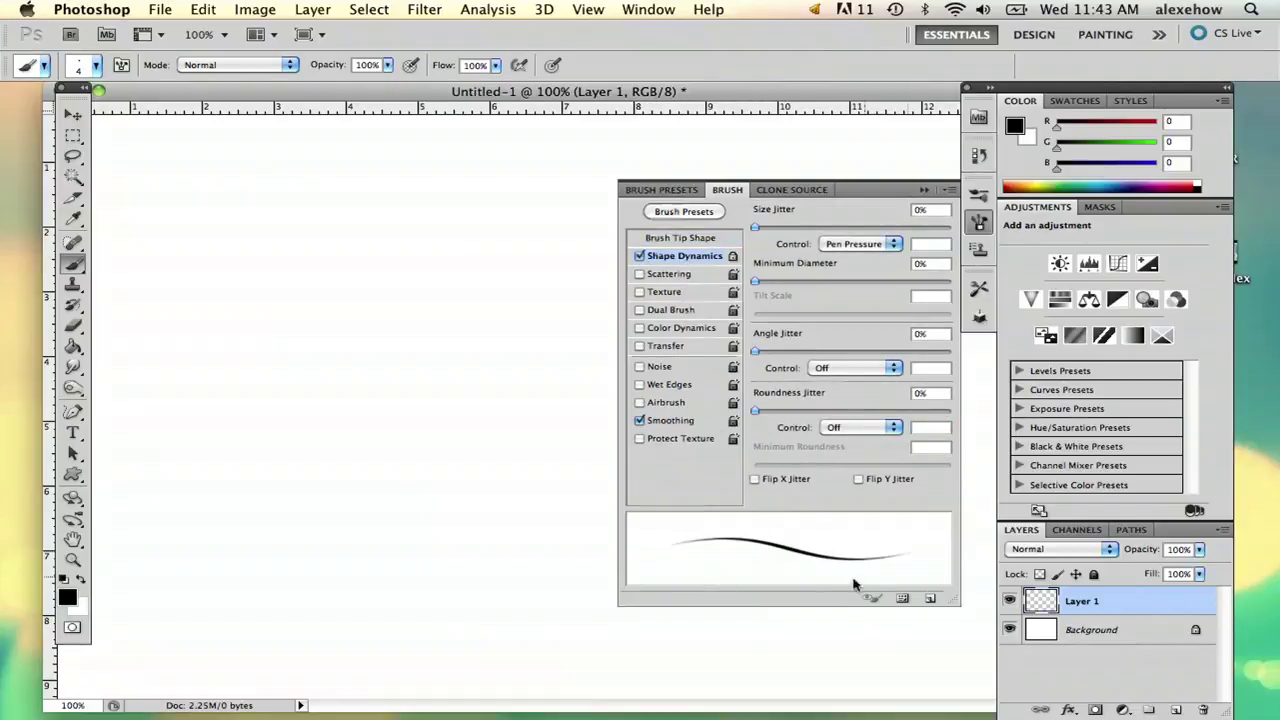
pyautogui.click(924, 190)
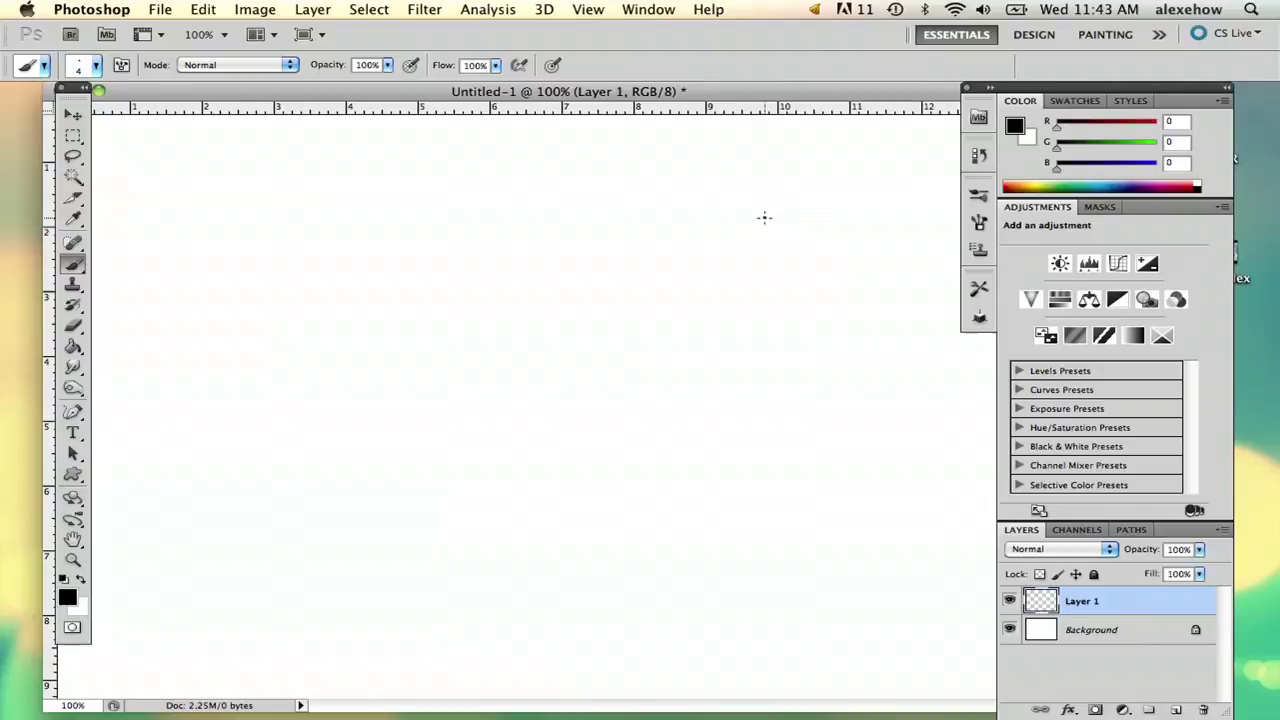
pyautogui.moveTo(798, 204); pyautogui.dragTo(469, 258)
pyautogui.press('super+z')
# Step: Add Layer 2 and freehand the octopus's rounded head outline
pyautogui.click(1176, 709)
pyautogui.click(1080, 629)
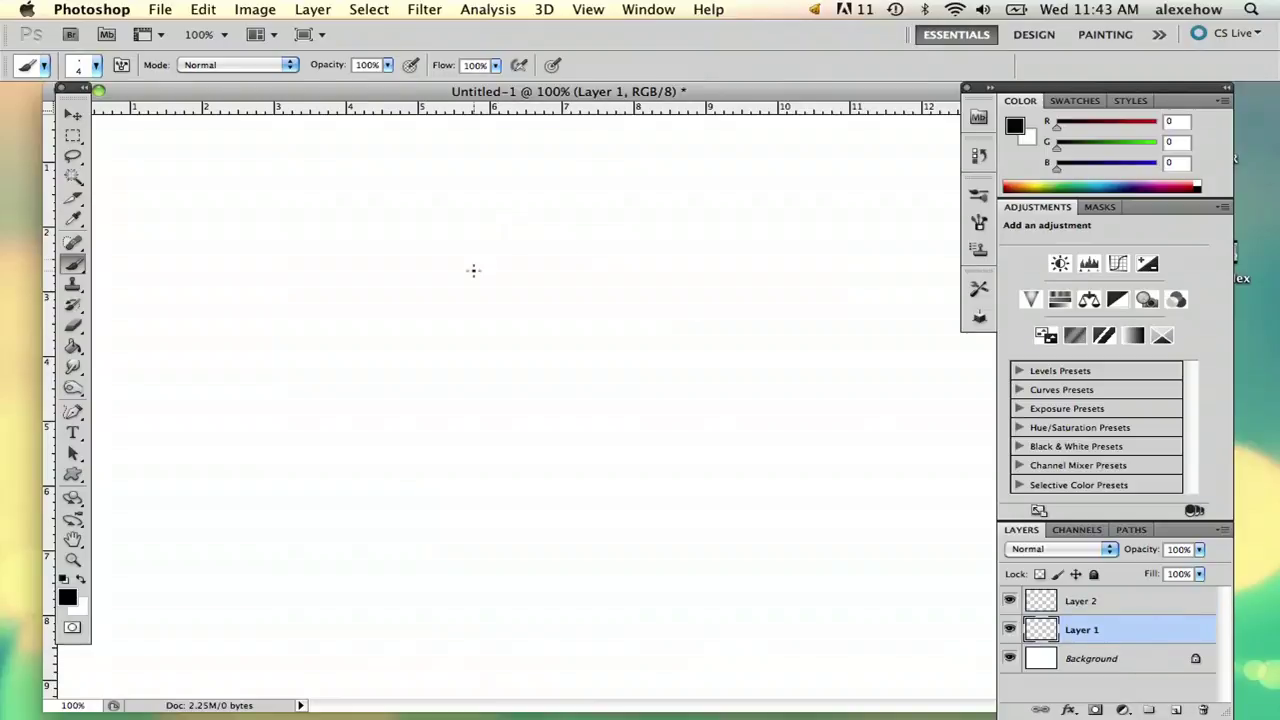
pyautogui.moveTo(442, 253)
pyautogui.mouseDown()
pyautogui.moveTo(597, 291)
pyautogui.moveTo(434, 243)
pyautogui.moveTo(594, 229)
pyautogui.moveTo(432, 349)
pyautogui.mouseUp()
pyautogui.press('super+alt+z')
pyautogui.press('super+alt+z')
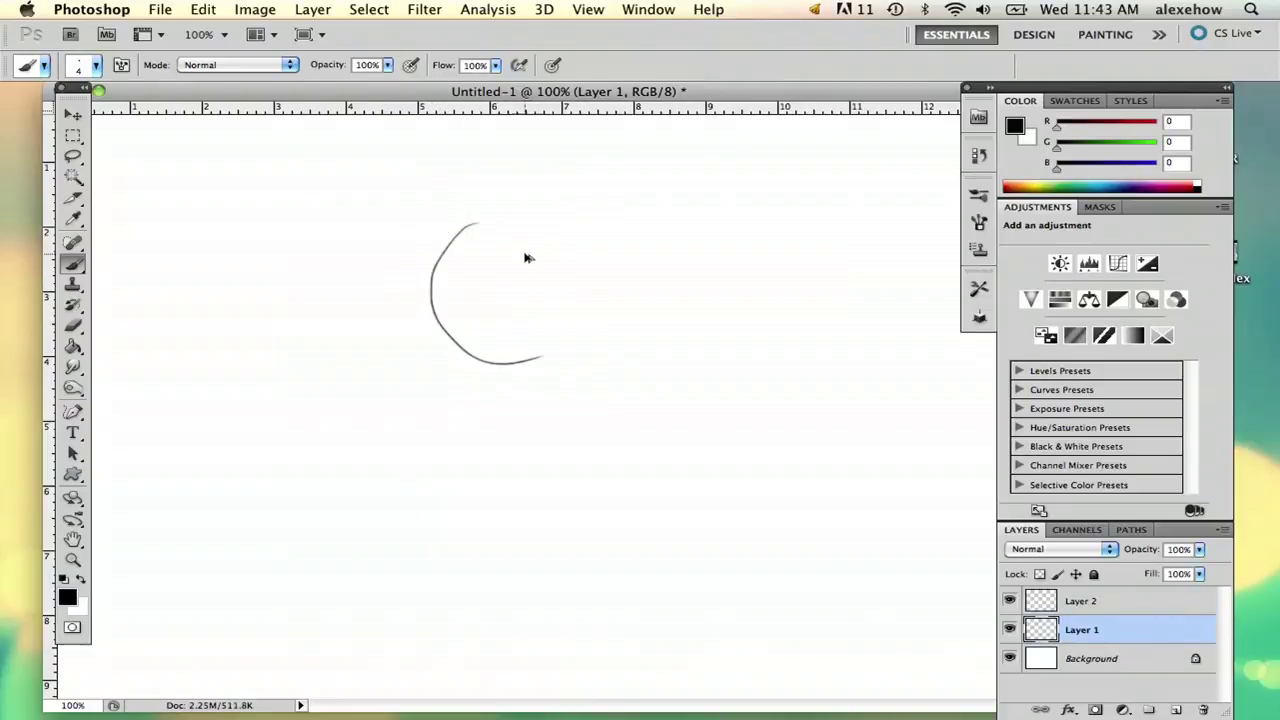
pyautogui.press('super+alt+z')
pyautogui.press('super+alt+z')
pyautogui.press('super+alt+z')
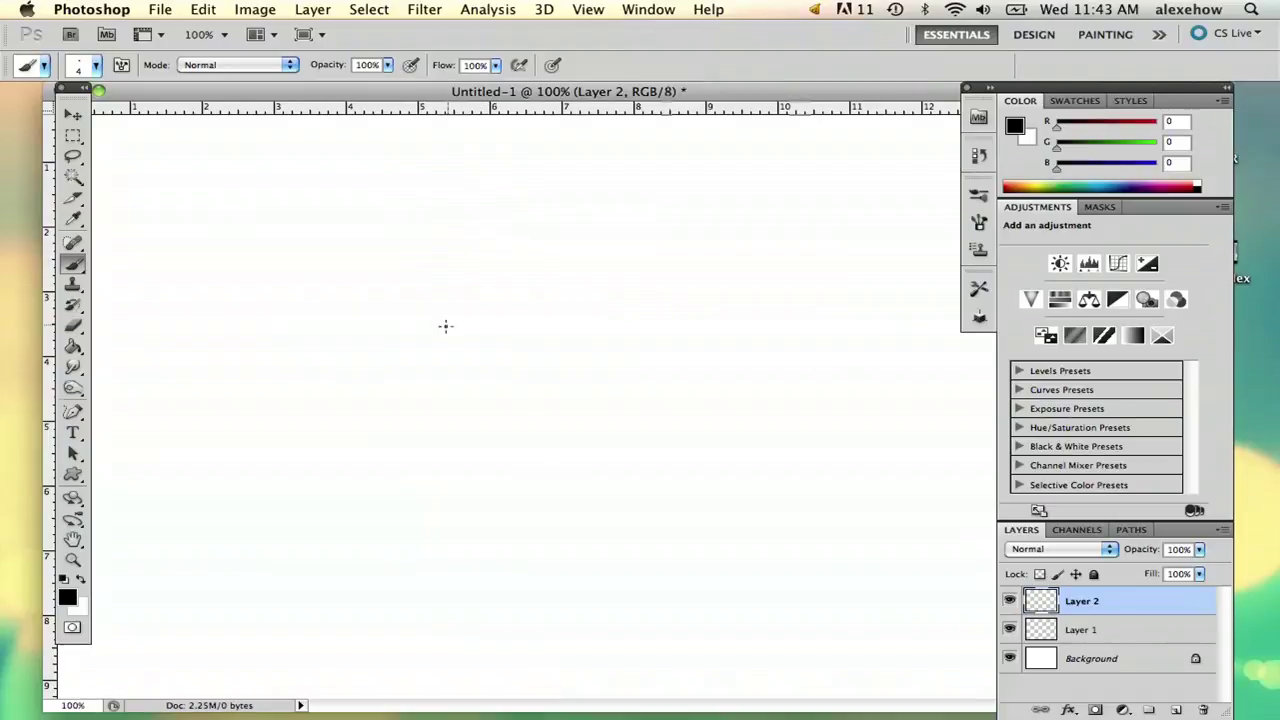
pyautogui.moveTo(446, 326)
pyautogui.mouseDown()
pyautogui.moveTo(577, 254)
pyautogui.moveTo(680, 343)
pyautogui.moveTo(585, 422)
pyautogui.mouseUp()
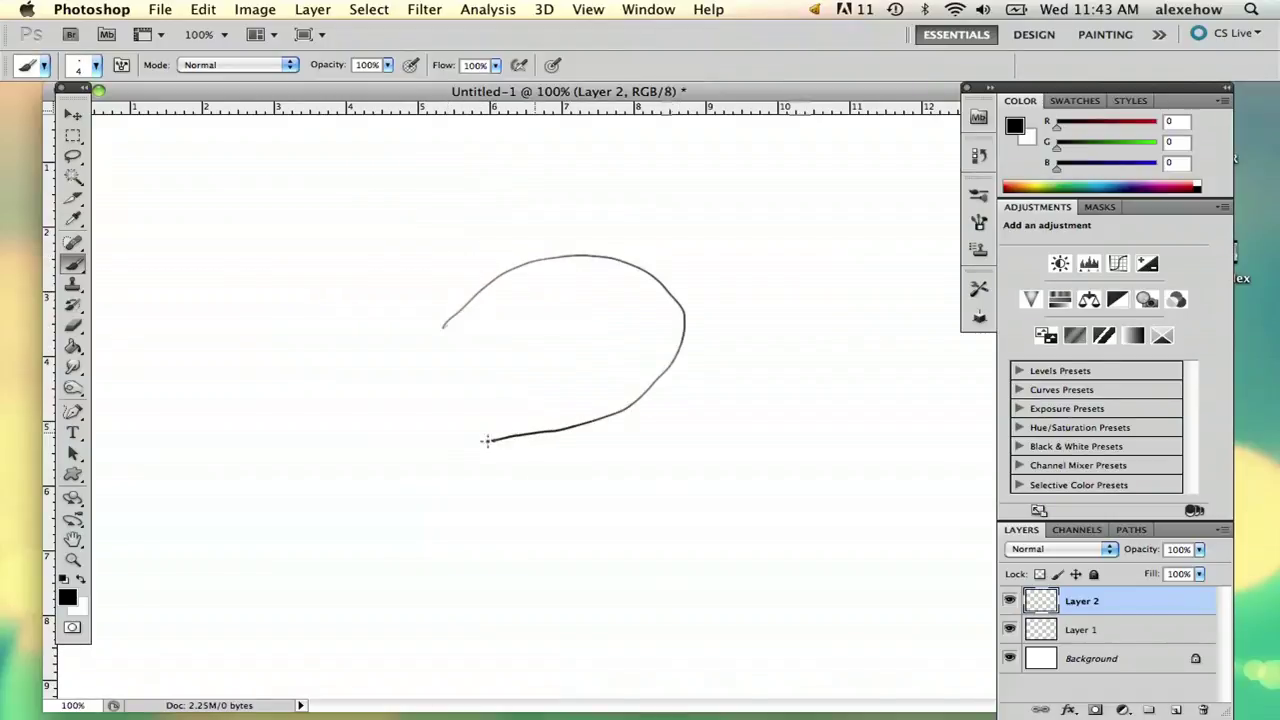
pyautogui.moveTo(487, 440); pyautogui.dragTo(430, 401)
pyautogui.moveTo(436, 347); pyautogui.dragTo(443, 328)
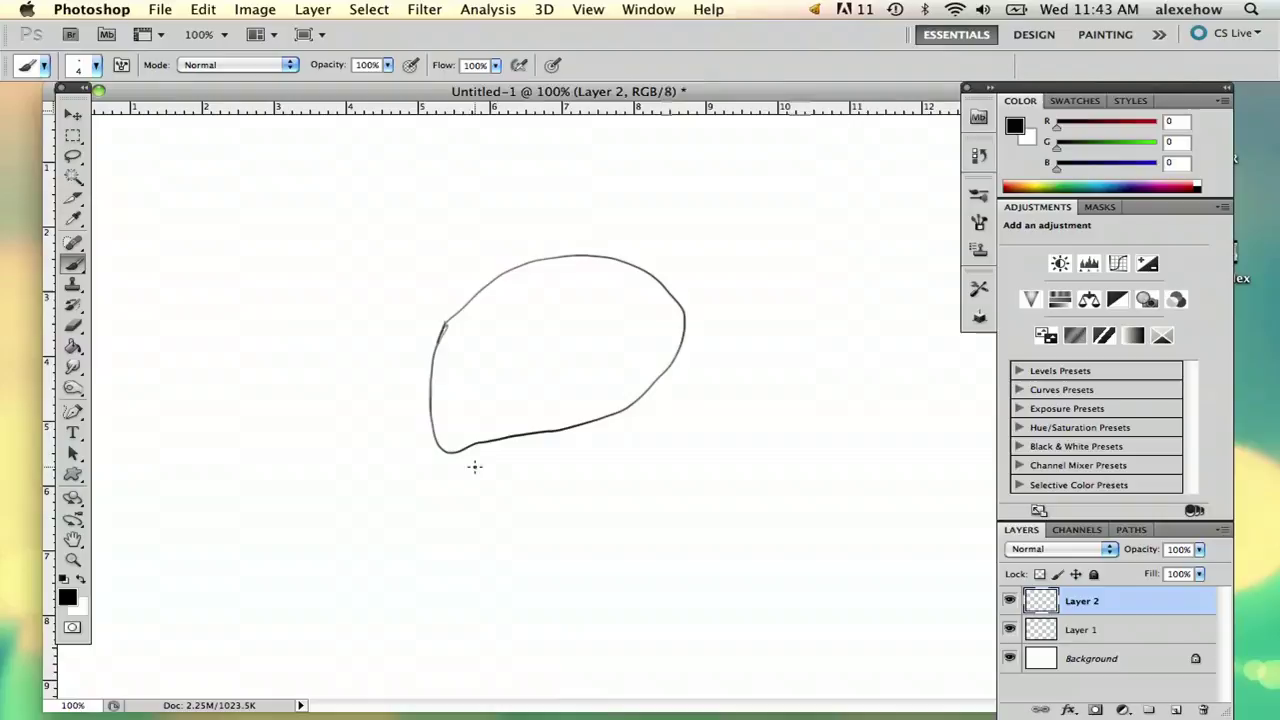
# Step: Sketch the short body and a left-curling lower lobe beneath the head
pyautogui.moveTo(432, 372); pyautogui.dragTo(409, 425)
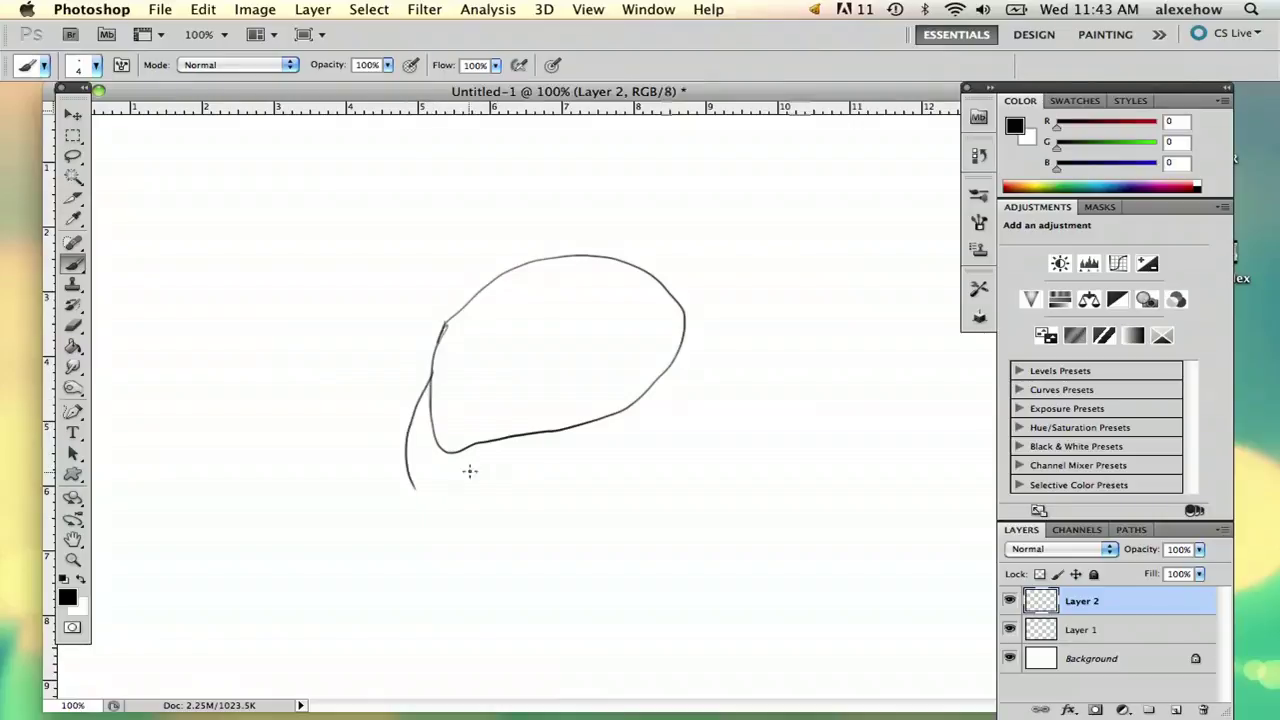
pyautogui.moveTo(499, 494); pyautogui.dragTo(410, 490)
pyautogui.hotkey('ctrl', 'z')
pyautogui.moveTo(522, 490)
pyautogui.mouseDown()
pyautogui.moveTo(343, 488)
pyautogui.moveTo(346, 600)
pyautogui.mouseUp()
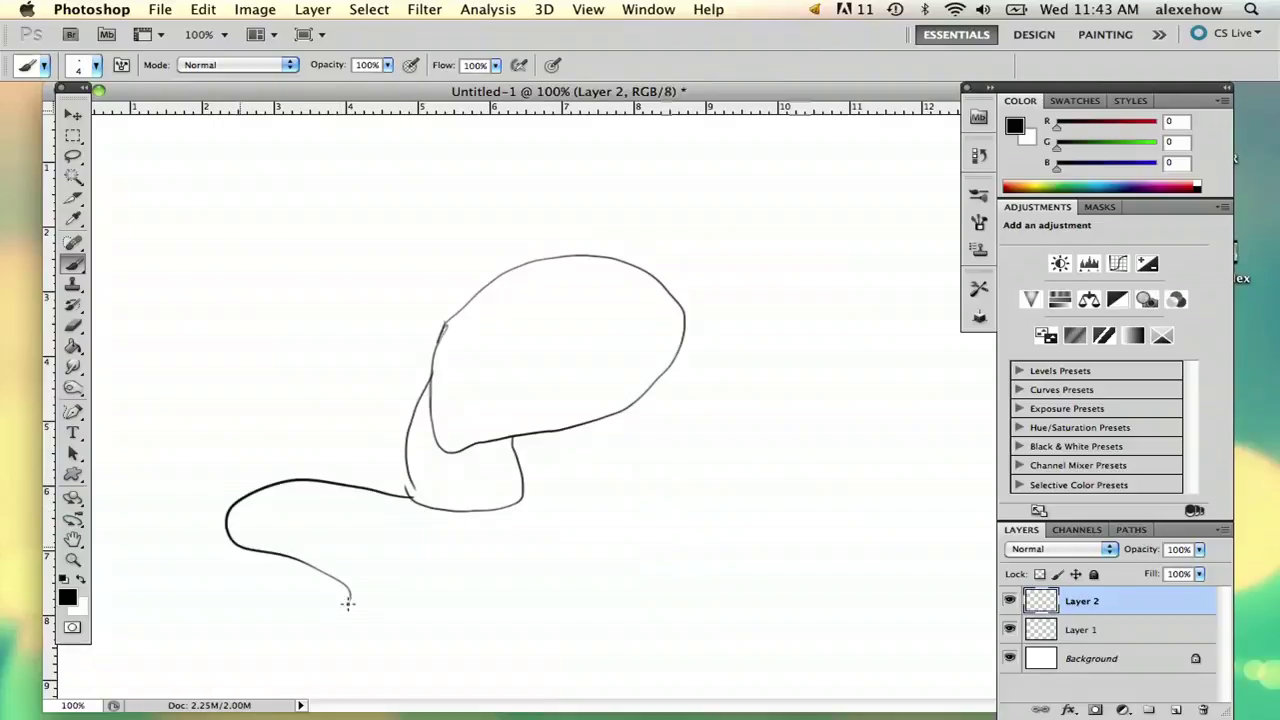
# Step: Undo the curling stroke and move the head drawing higher on the canvas
pyautogui.hotkey('ctrl', 'z')
pyautogui.click(75, 118)
pyautogui.moveTo(484, 362); pyautogui.dragTo(528, 294)
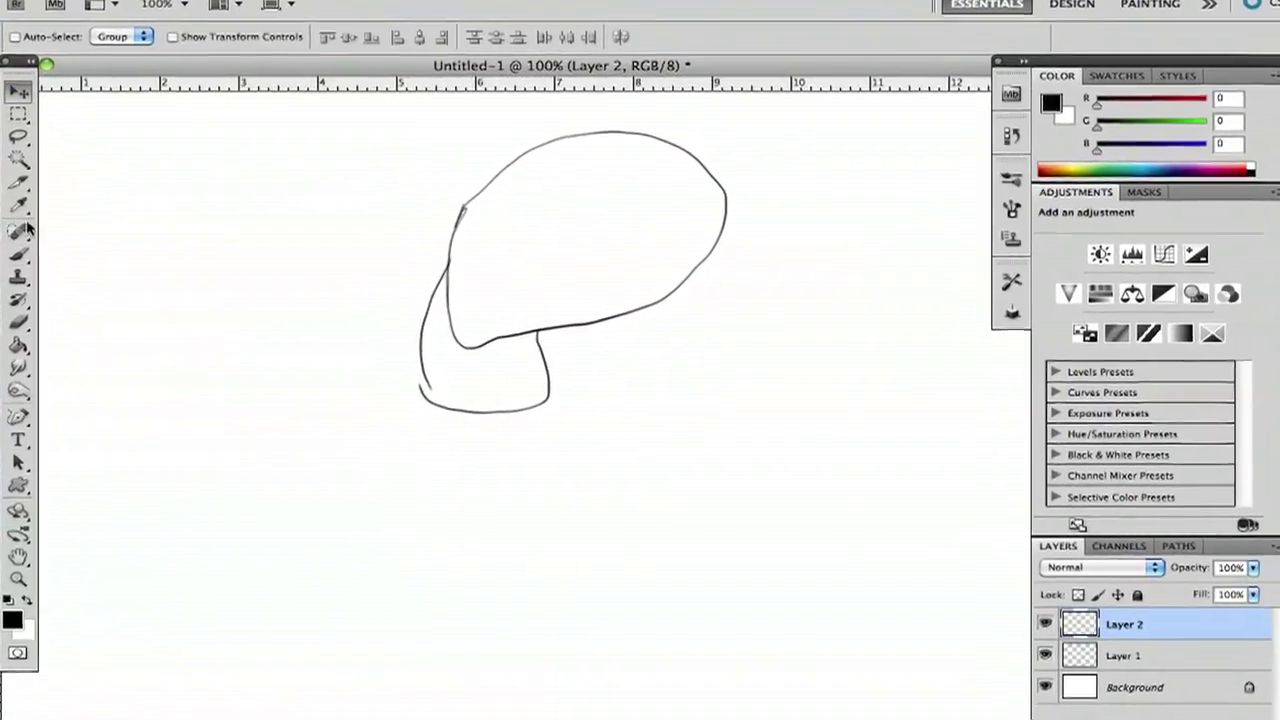
pyautogui.click(18, 252)
# Step: Sketch tentacles spreading left, down and right from the body
pyautogui.moveTo(403, 368)
pyautogui.mouseDown()
pyautogui.moveTo(146, 317)
pyautogui.moveTo(45, 476)
pyautogui.mouseUp()
pyautogui.moveTo(414, 329)
pyautogui.mouseDown()
pyautogui.moveTo(260, 206)
pyautogui.moveTo(146, 182)
pyautogui.mouseUp()
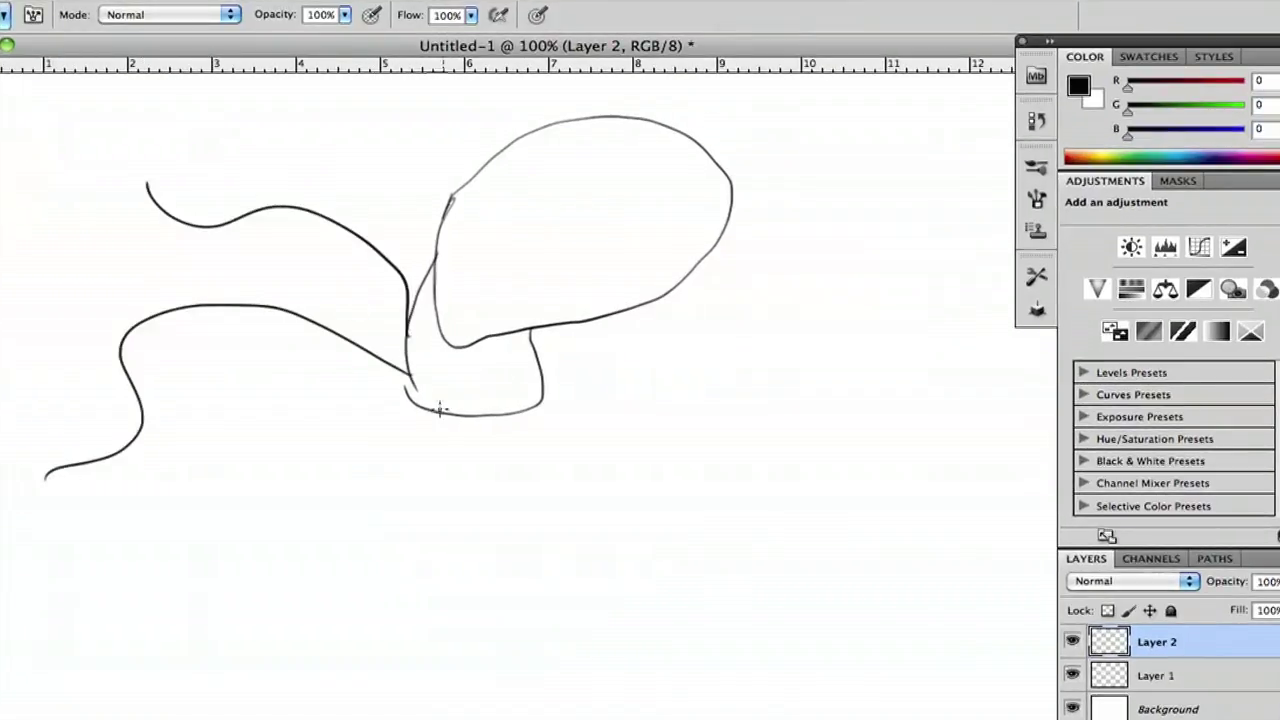
pyautogui.moveTo(410, 404)
pyautogui.mouseDown()
pyautogui.moveTo(314, 431)
pyautogui.moveTo(328, 624)
pyautogui.mouseUp()
pyautogui.moveTo(544, 376)
pyautogui.mouseDown()
pyautogui.moveTo(677, 317)
pyautogui.moveTo(797, 520)
pyautogui.mouseUp()
pyautogui.moveTo(540, 396)
pyautogui.mouseDown()
pyautogui.moveTo(575, 600)
pyautogui.moveTo(677, 632)
pyautogui.mouseUp()
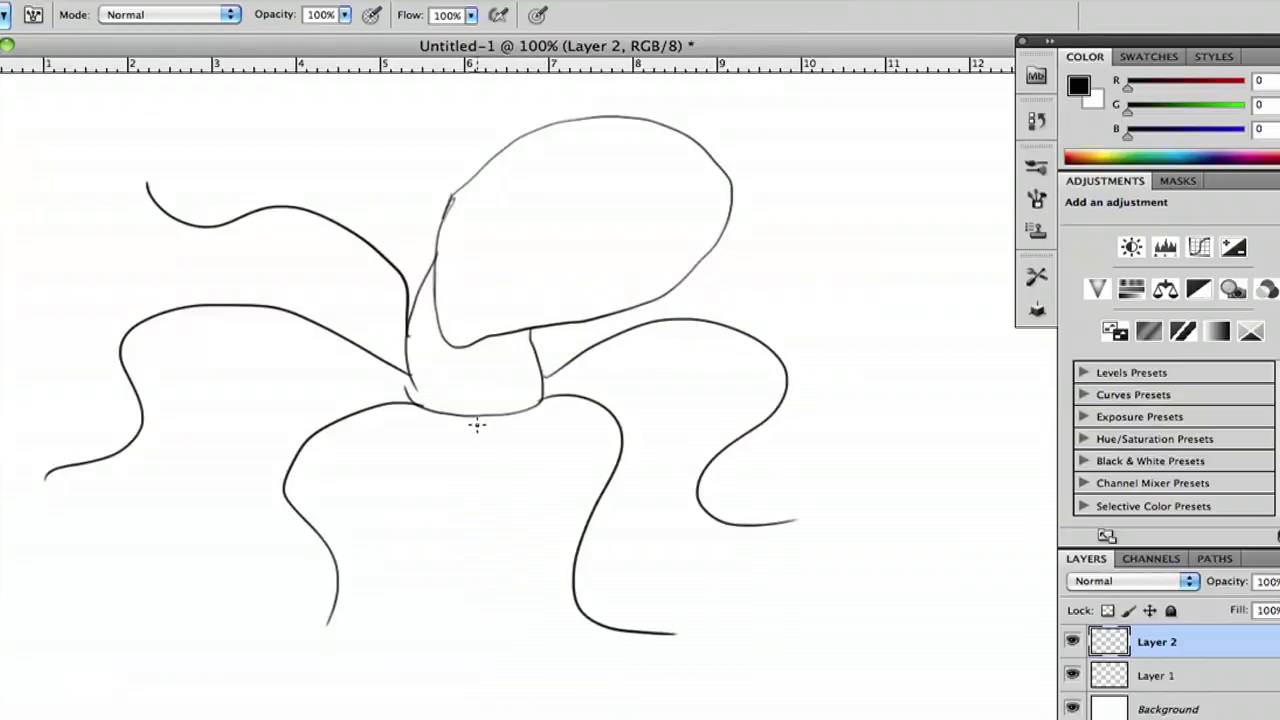
pyautogui.moveTo(473, 420)
pyautogui.mouseDown()
pyautogui.moveTo(476, 674)
pyautogui.moveTo(495, 718)
pyautogui.mouseUp()
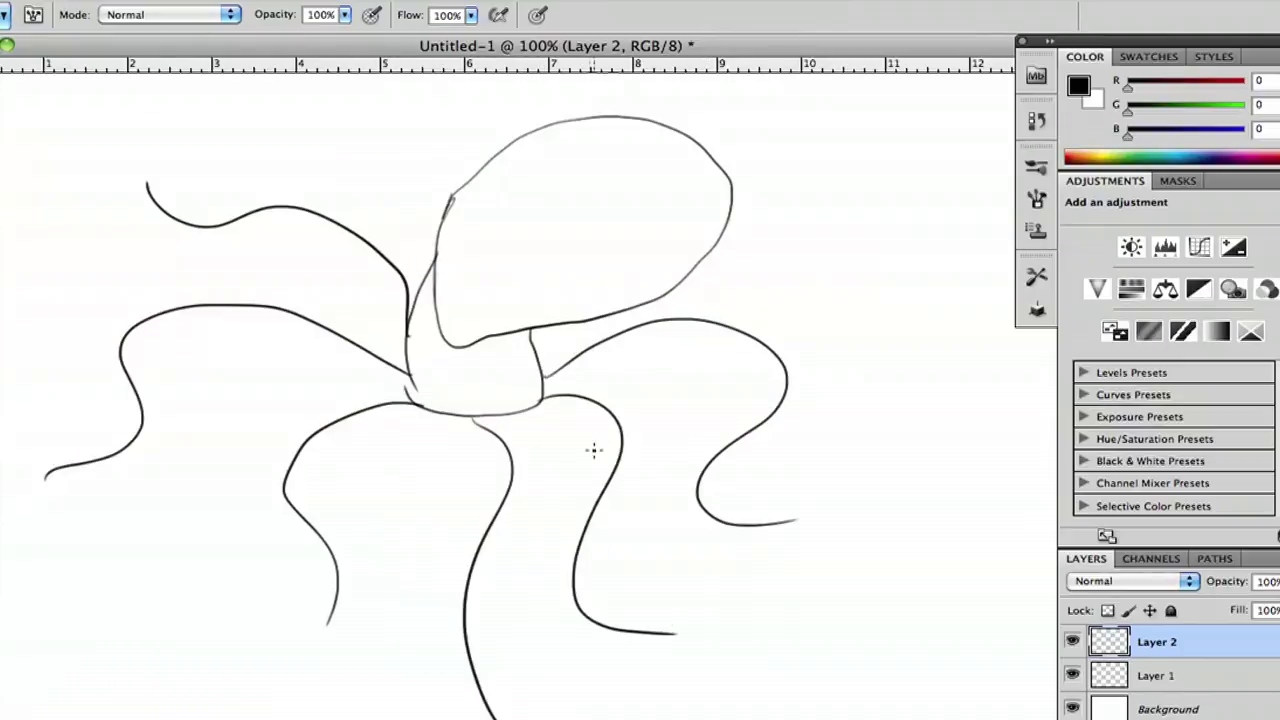
# Step: Add shorter tentacles off the head's right and upper-left, plus the round eye
pyautogui.moveTo(670, 290); pyautogui.dragTo(878, 376)
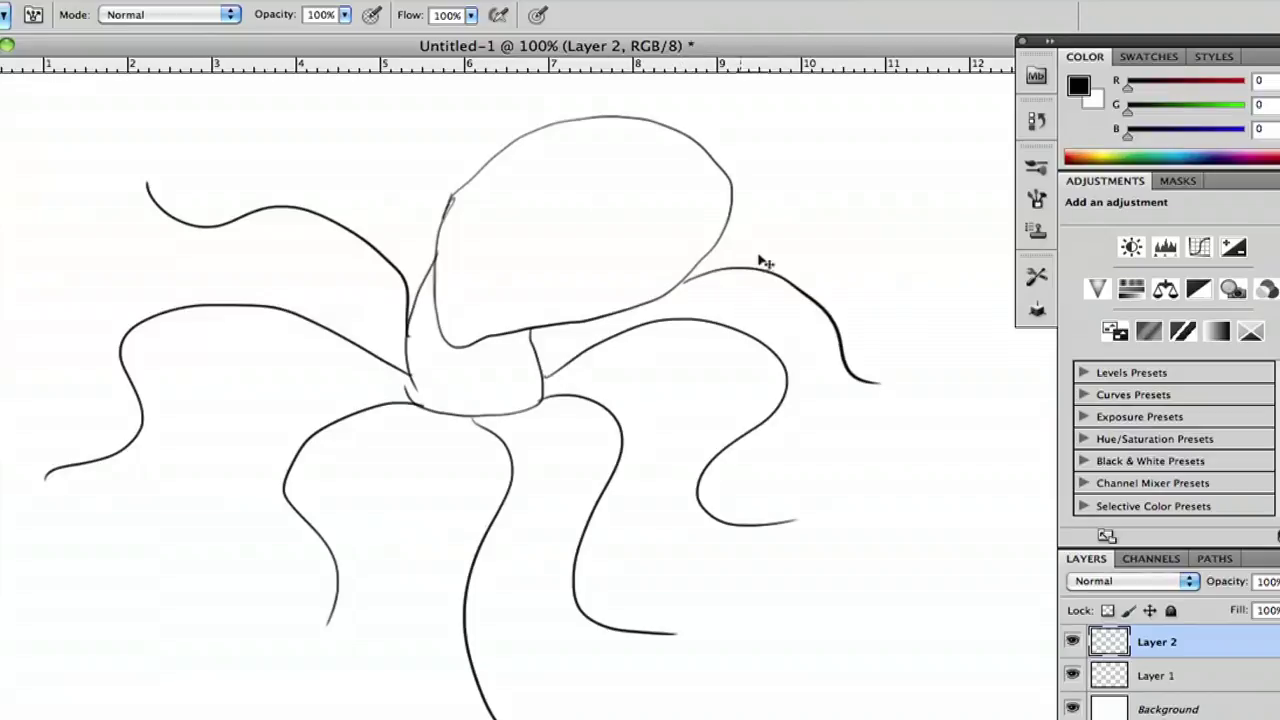
pyautogui.hotkey('ctrl', 'z')
pyautogui.moveTo(680, 288)
pyautogui.mouseDown()
pyautogui.moveTo(756, 301)
pyautogui.moveTo(789, 270)
pyautogui.mouseUp()
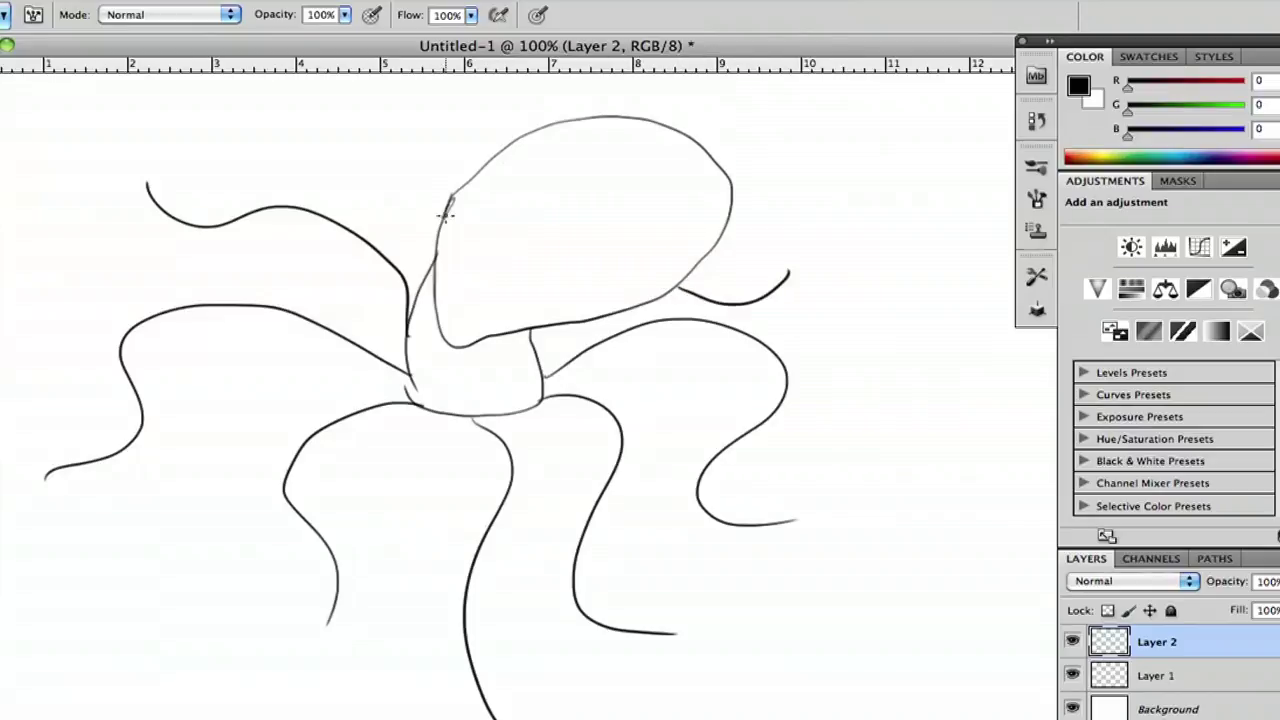
pyautogui.moveTo(446, 214); pyautogui.dragTo(341, 163)
pyautogui.moveTo(495, 352); pyautogui.dragTo(496, 350)
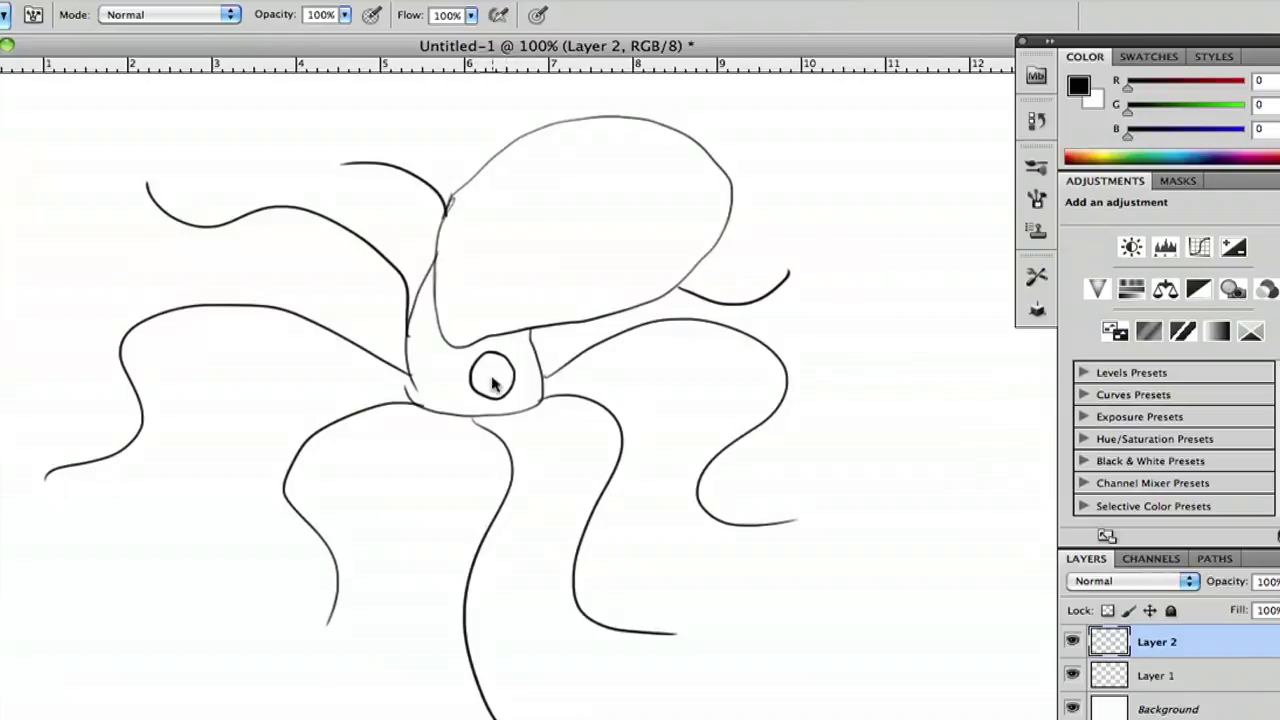
# Step: Move Layer 1 above Layer 2 and ink the head's outline
pyautogui.click(1185, 677)
pyautogui.moveTo(1201, 677); pyautogui.dragTo(1190, 648)
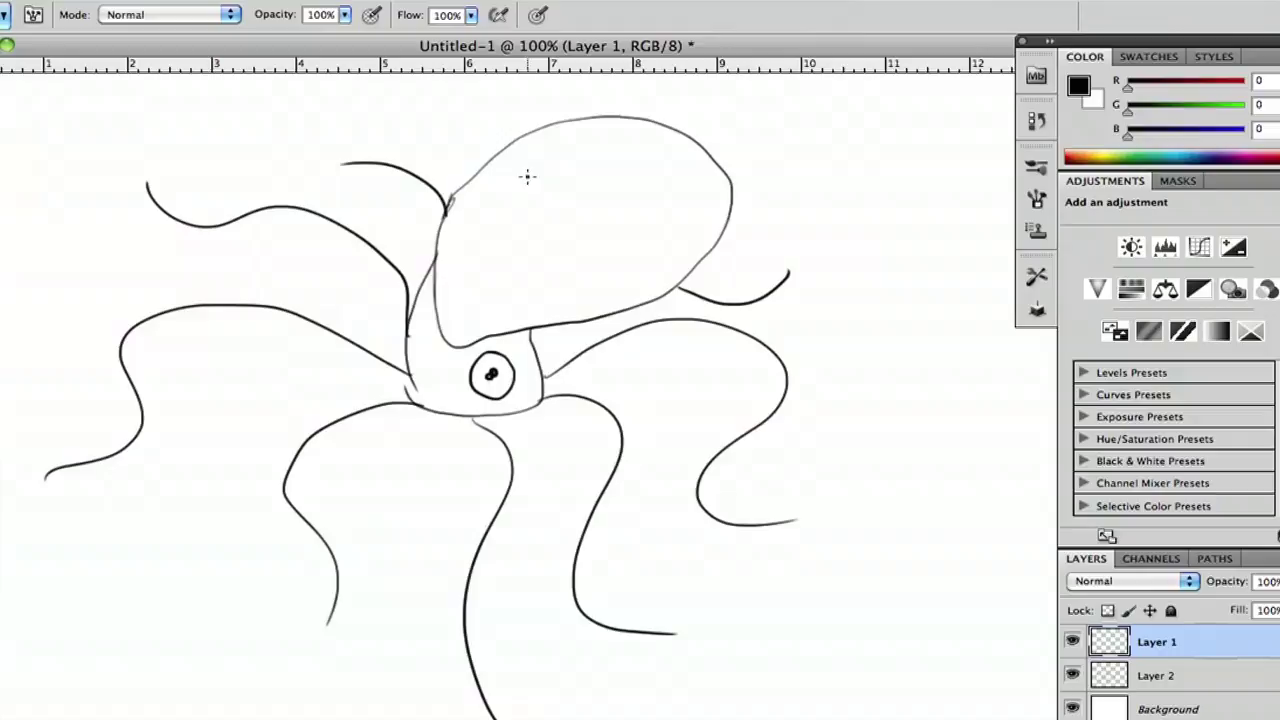
pyautogui.moveTo(520, 135)
pyautogui.mouseDown()
pyautogui.moveTo(400, 360)
pyautogui.moveTo(405, 392)
pyautogui.mouseUp()
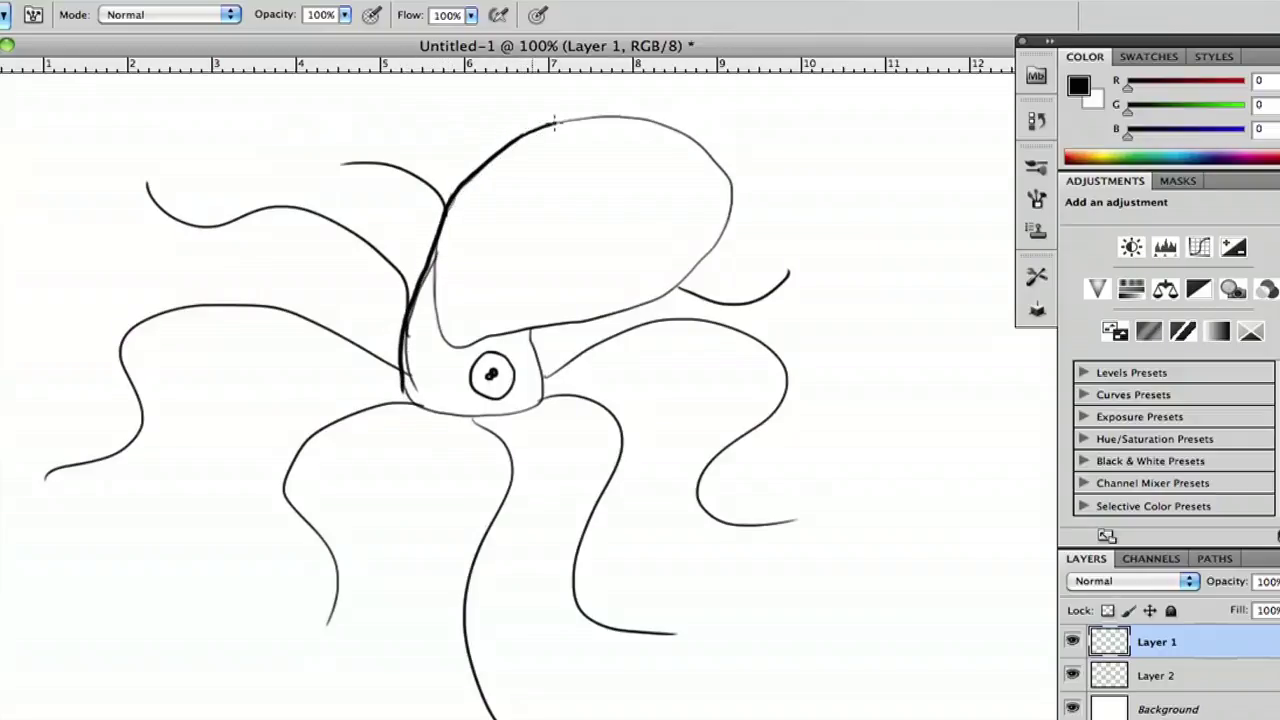
pyautogui.moveTo(555, 122)
pyautogui.mouseDown()
pyautogui.moveTo(665, 118)
pyautogui.moveTo(732, 172)
pyautogui.moveTo(700, 265)
pyautogui.moveTo(628, 312)
pyautogui.moveTo(544, 334)
pyautogui.mouseUp()
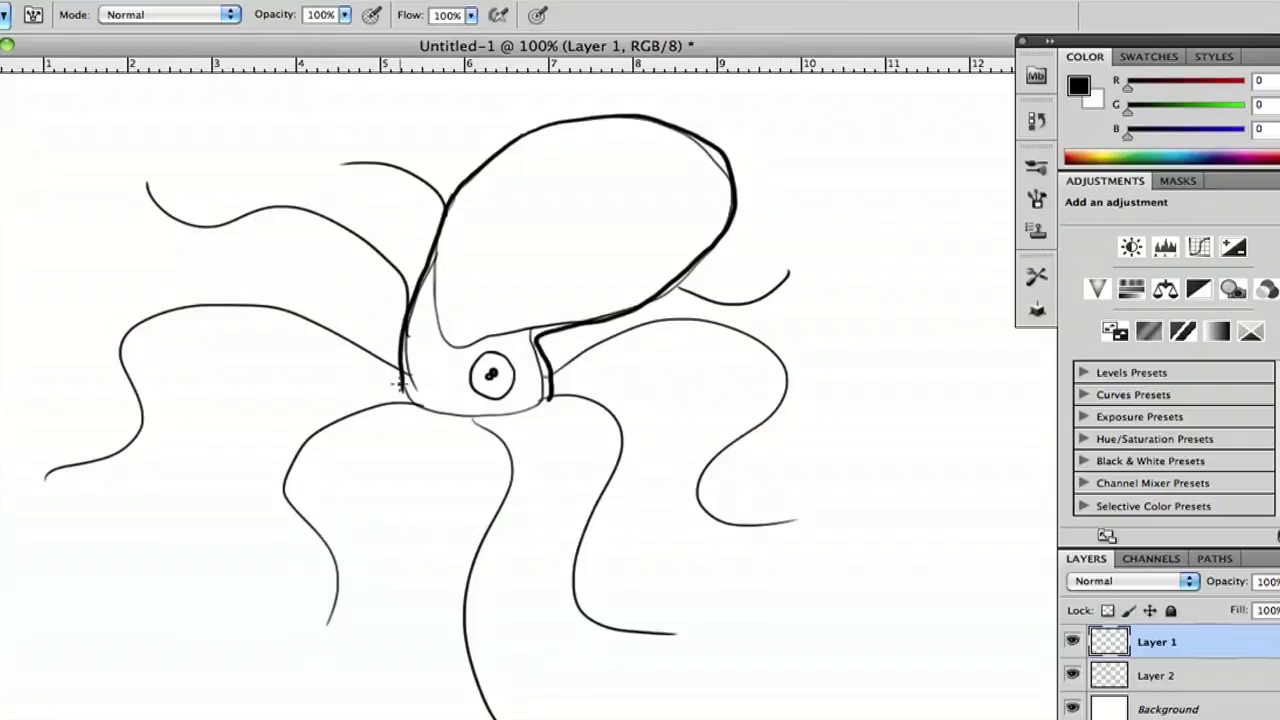
# Step: Ink the bottom and upper-left tentacles around their tips
pyautogui.moveTo(402, 384)
pyautogui.mouseDown()
pyautogui.moveTo(268, 448)
pyautogui.moveTo(254, 512)
pyautogui.moveTo(310, 555)
pyautogui.moveTo(322, 622)
pyautogui.moveTo(274, 672)
pyautogui.moveTo(234, 676)
pyautogui.moveTo(206, 657)
pyautogui.moveTo(296, 690)
pyautogui.moveTo(354, 642)
pyautogui.moveTo(370, 560)
pyautogui.moveTo(338, 505)
pyautogui.moveTo(362, 444)
pyautogui.moveTo(422, 438)
pyautogui.mouseUp()
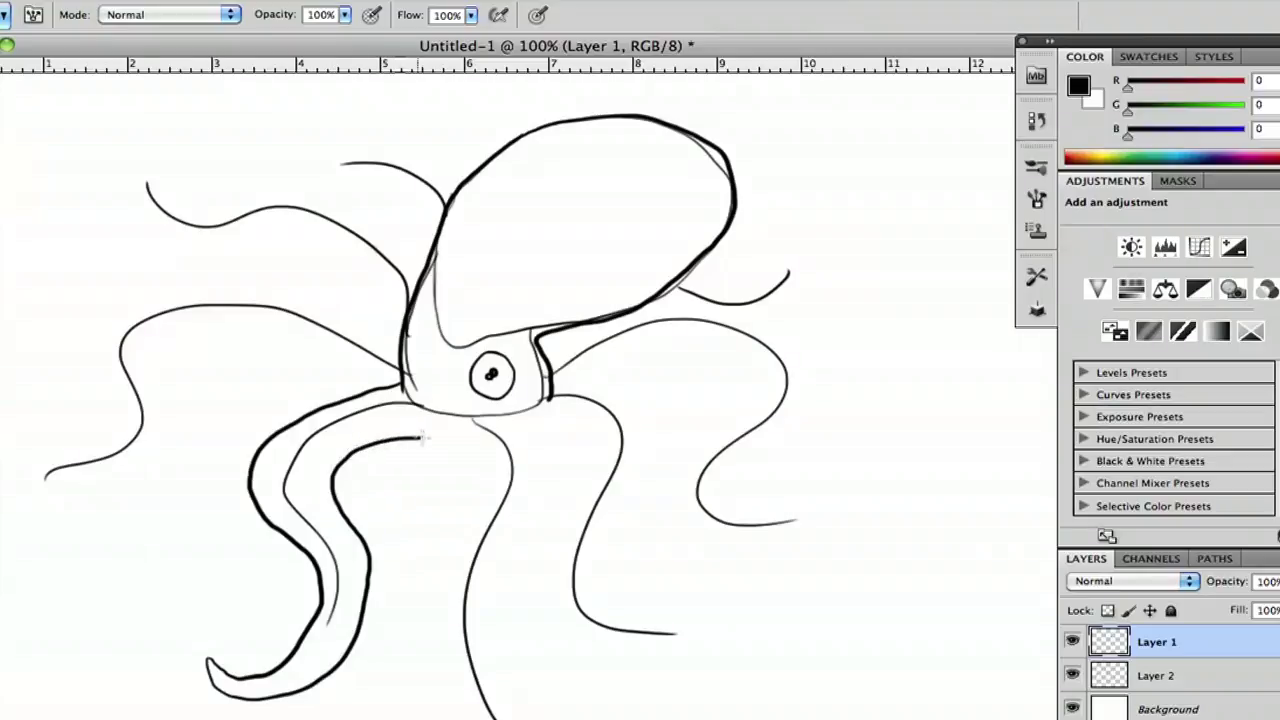
pyautogui.moveTo(444, 480)
pyautogui.mouseDown()
pyautogui.moveTo(423, 571)
pyautogui.moveTo(434, 686)
pyautogui.moveTo(482, 718)
pyautogui.mouseUp()
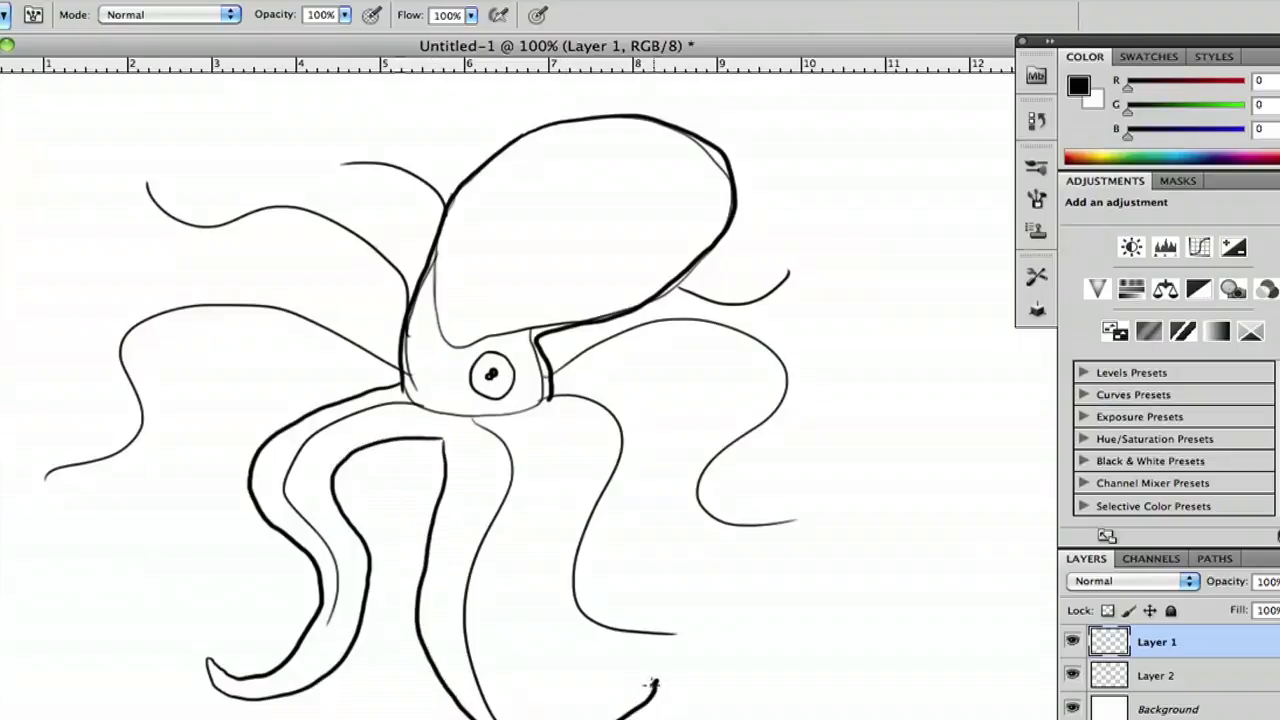
pyautogui.moveTo(652, 684)
pyautogui.mouseDown()
pyautogui.moveTo(600, 705)
pyautogui.moveTo(523, 682)
pyautogui.moveTo(478, 605)
pyautogui.moveTo(533, 450)
pyautogui.mouseUp()
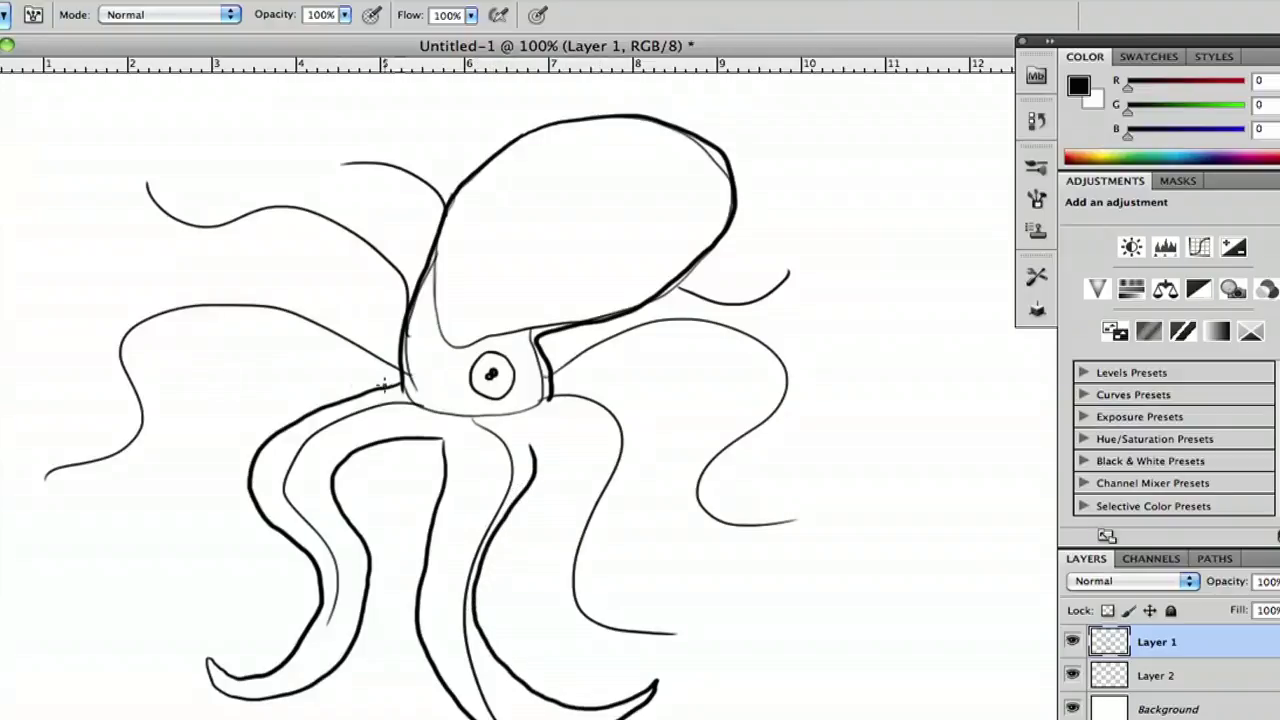
pyautogui.moveTo(368, 377)
pyautogui.mouseDown()
pyautogui.moveTo(286, 344)
pyautogui.moveTo(160, 330)
pyautogui.moveTo(135, 467)
pyautogui.moveTo(46, 484)
pyautogui.moveTo(22, 545)
pyautogui.moveTo(14, 480)
pyautogui.moveTo(88, 436)
pyautogui.mouseUp()
pyautogui.moveTo(97, 392)
pyautogui.mouseDown()
pyautogui.moveTo(114, 300)
pyautogui.moveTo(229, 266)
pyautogui.moveTo(400, 330)
pyautogui.mouseUp()
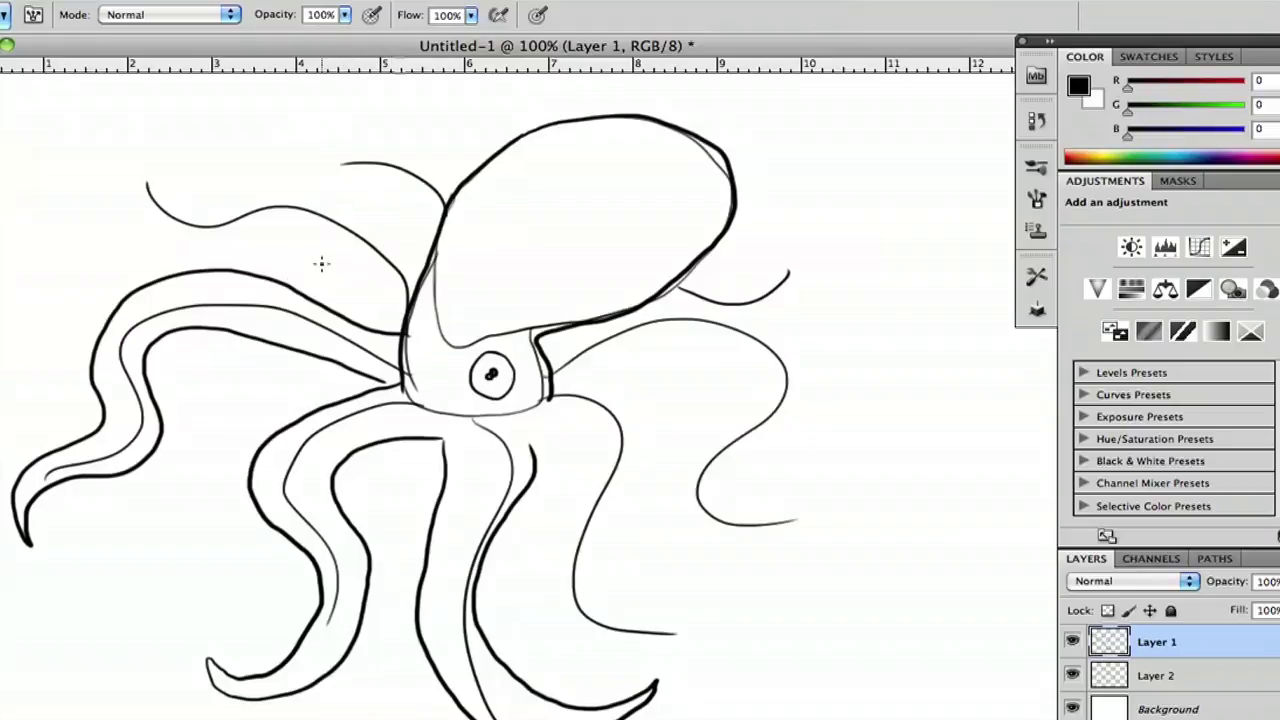
pyautogui.moveTo(430, 265)
pyautogui.mouseDown()
pyautogui.moveTo(378, 208)
pyautogui.moveTo(275, 170)
pyautogui.moveTo(205, 212)
pyautogui.moveTo(143, 160)
pyautogui.moveTo(179, 100)
pyautogui.moveTo(130, 108)
pyautogui.moveTo(112, 180)
pyautogui.moveTo(175, 240)
pyautogui.moveTo(280, 220)
pyautogui.moveTo(345, 232)
pyautogui.moveTo(385, 330)
pyautogui.mouseUp()
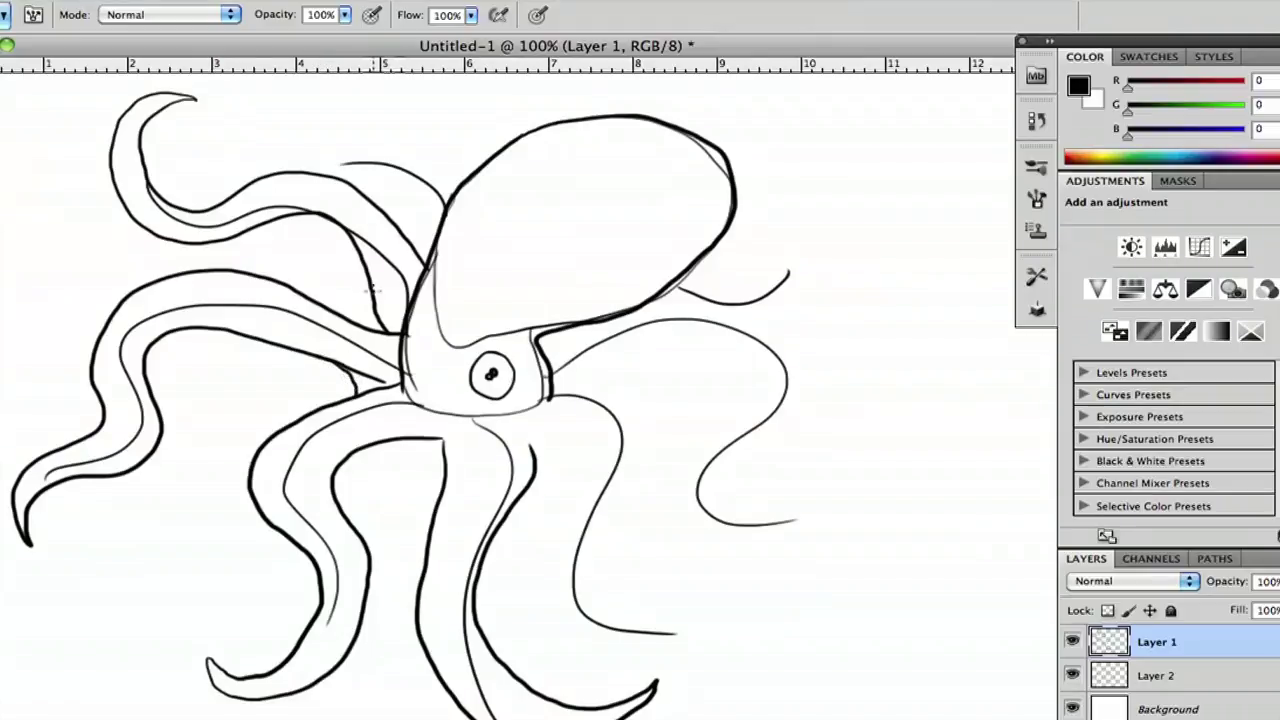
pyautogui.moveTo(367, 300); pyautogui.dragTo(355, 320)
# Step: Ink the tentacle curling up-left behind the head to its tip
pyautogui.moveTo(446, 178); pyautogui.dragTo(363, 150)
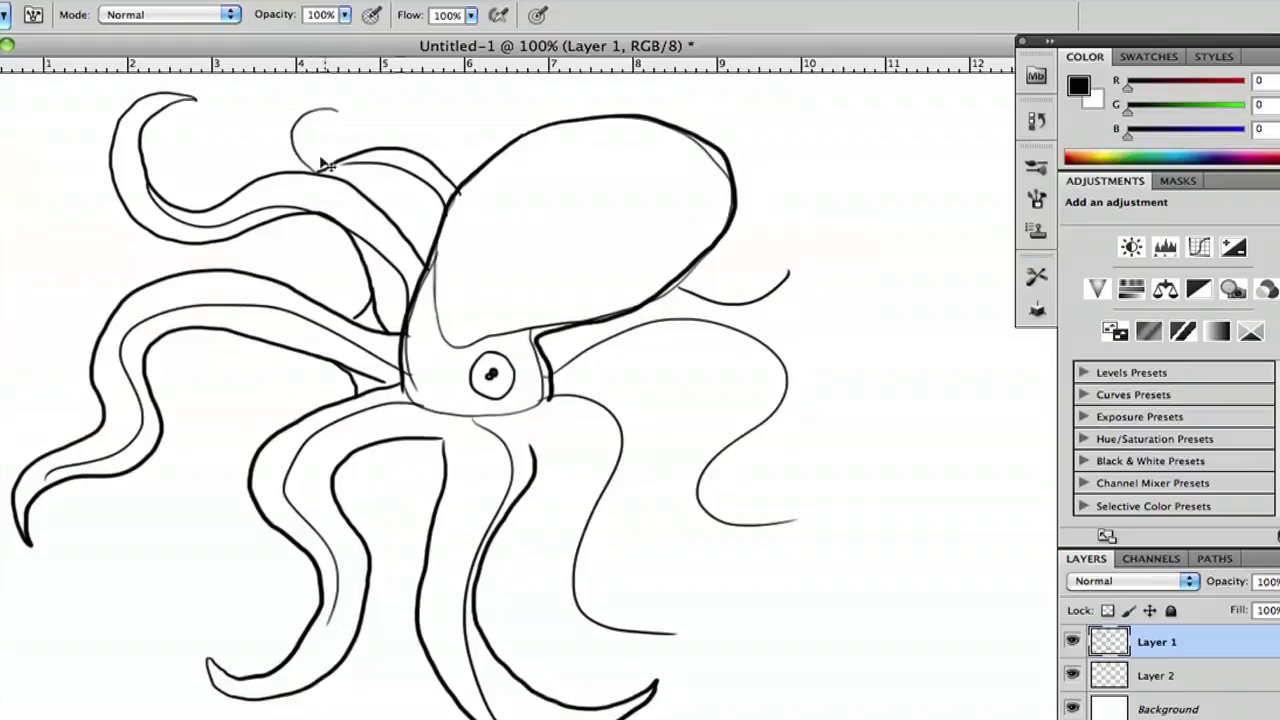
pyautogui.hotkey('ctrl', 'z')
pyautogui.moveTo(302, 170); pyautogui.dragTo(330, 141)
pyautogui.hotkey('ctrl', 'z')
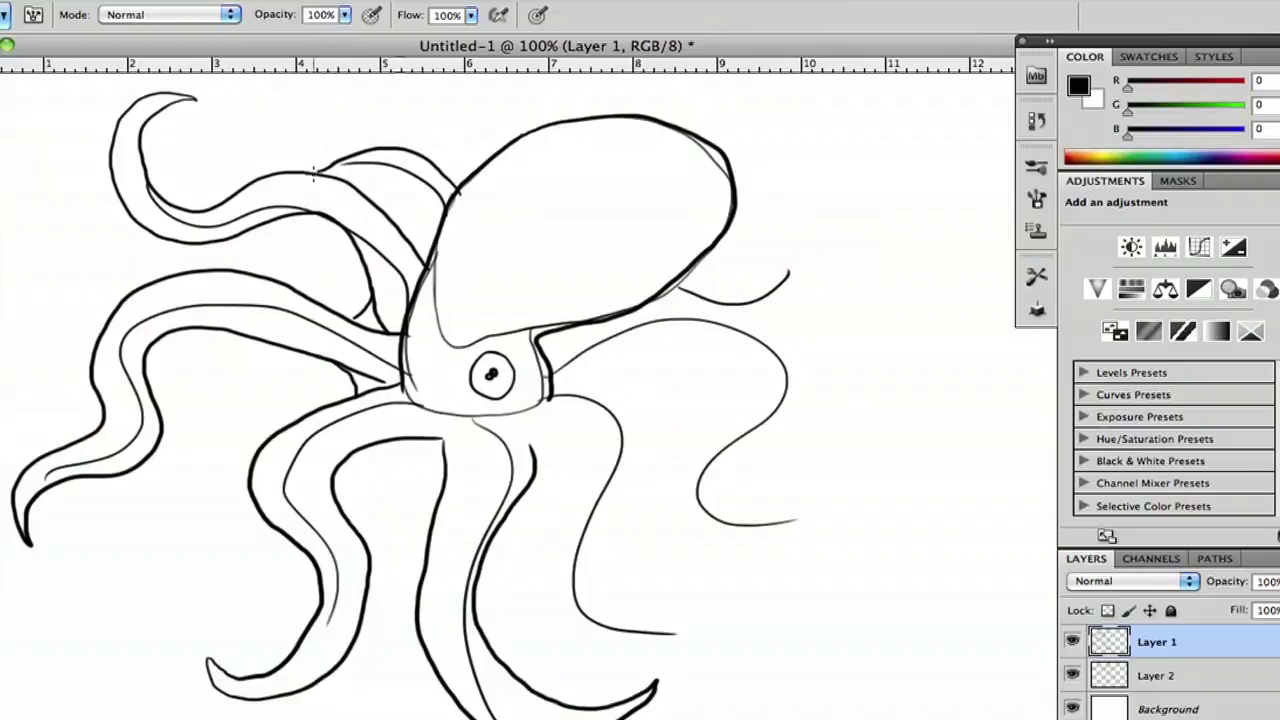
pyautogui.moveTo(335, 120)
pyautogui.mouseDown()
pyautogui.moveTo(262, 108)
pyautogui.moveTo(275, 177)
pyautogui.mouseUp()
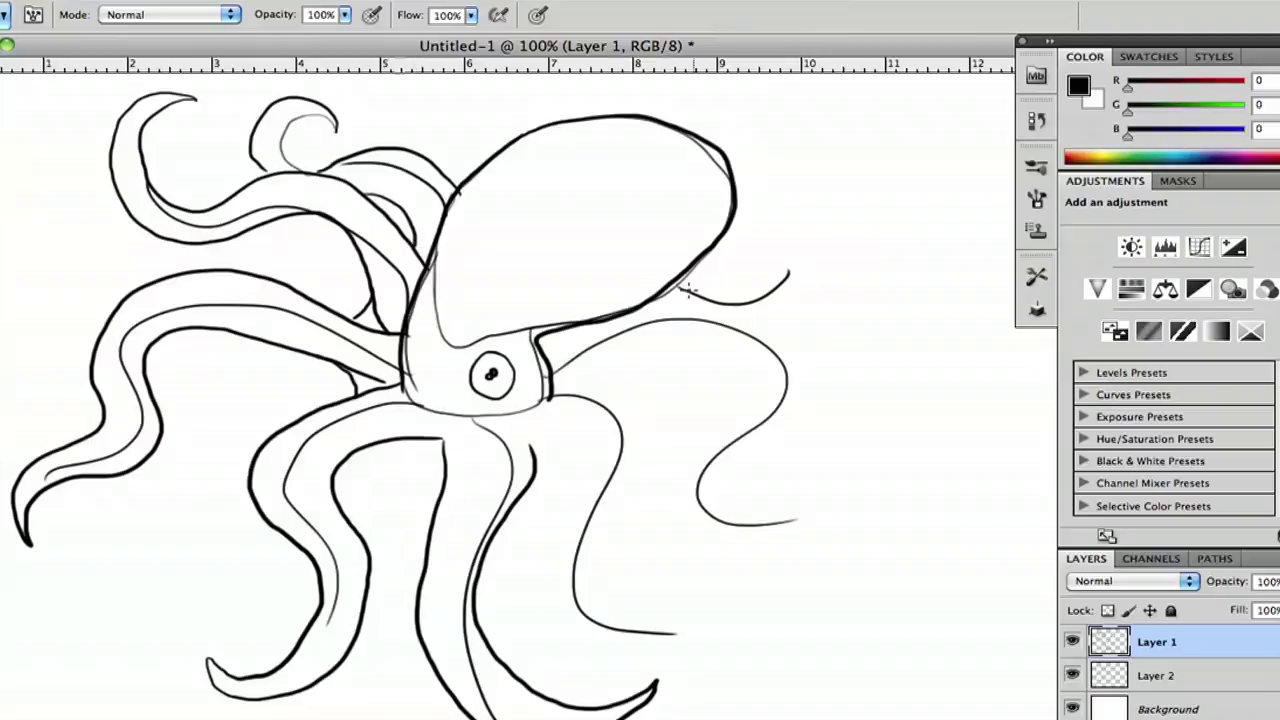
# Step: Ink the right and lower-right tentacles with their curving edges
pyautogui.moveTo(717, 292)
pyautogui.mouseDown()
pyautogui.moveTo(792, 251)
pyautogui.moveTo(560, 378)
pyautogui.mouseUp()
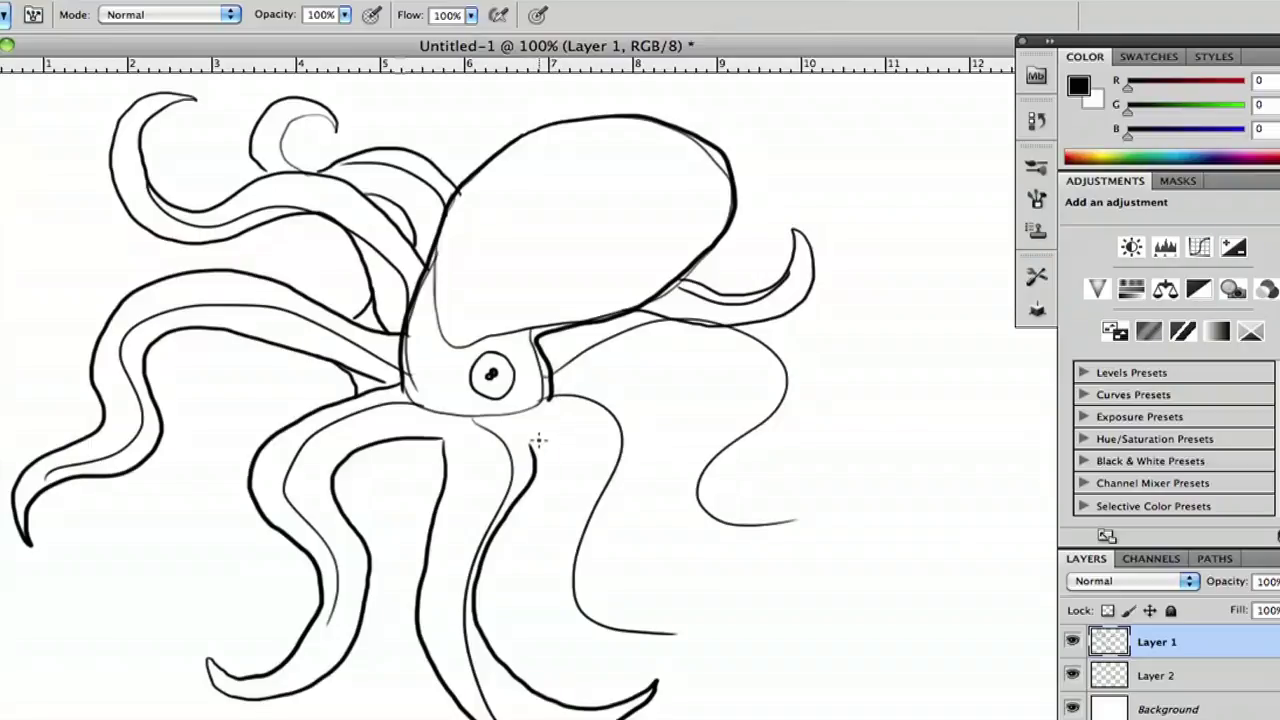
pyautogui.moveTo(535, 471); pyautogui.dragTo(560, 448)
pyautogui.moveTo(548, 386)
pyautogui.mouseDown()
pyautogui.moveTo(658, 609)
pyautogui.moveTo(750, 575)
pyautogui.moveTo(746, 541)
pyautogui.moveTo(556, 524)
pyautogui.mouseUp()
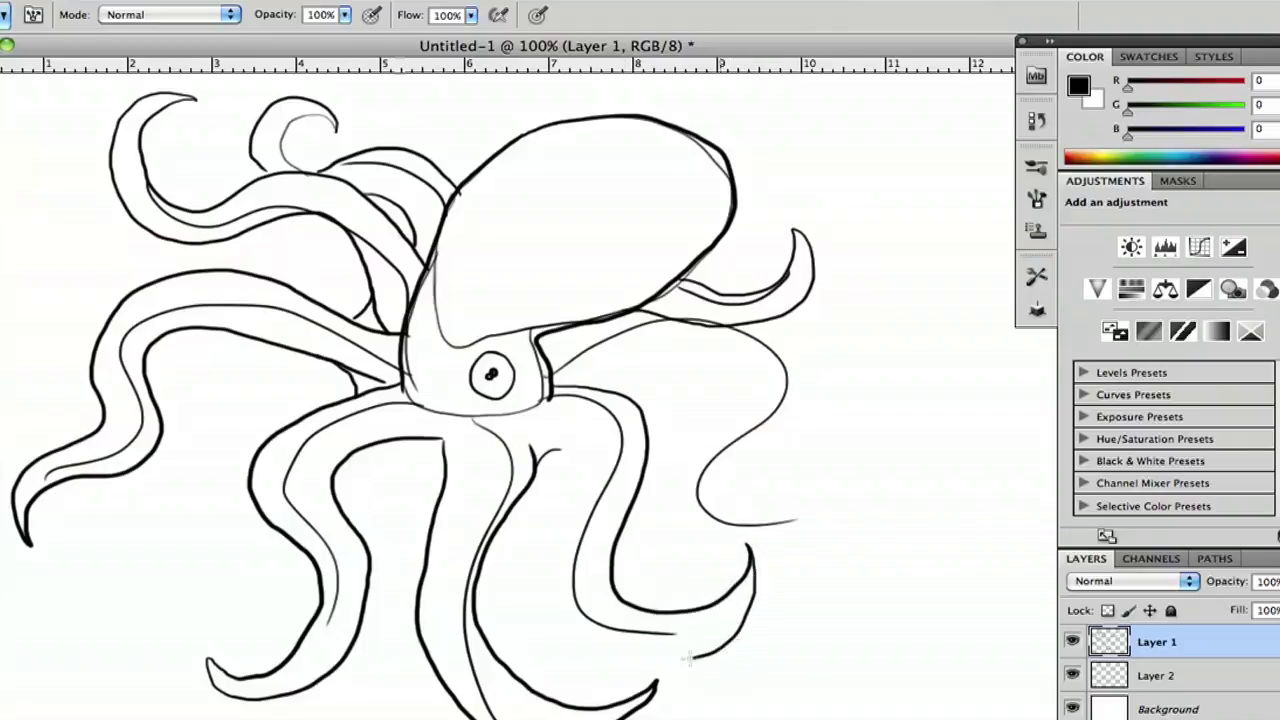
pyautogui.hotkey('ctrl', 'z')
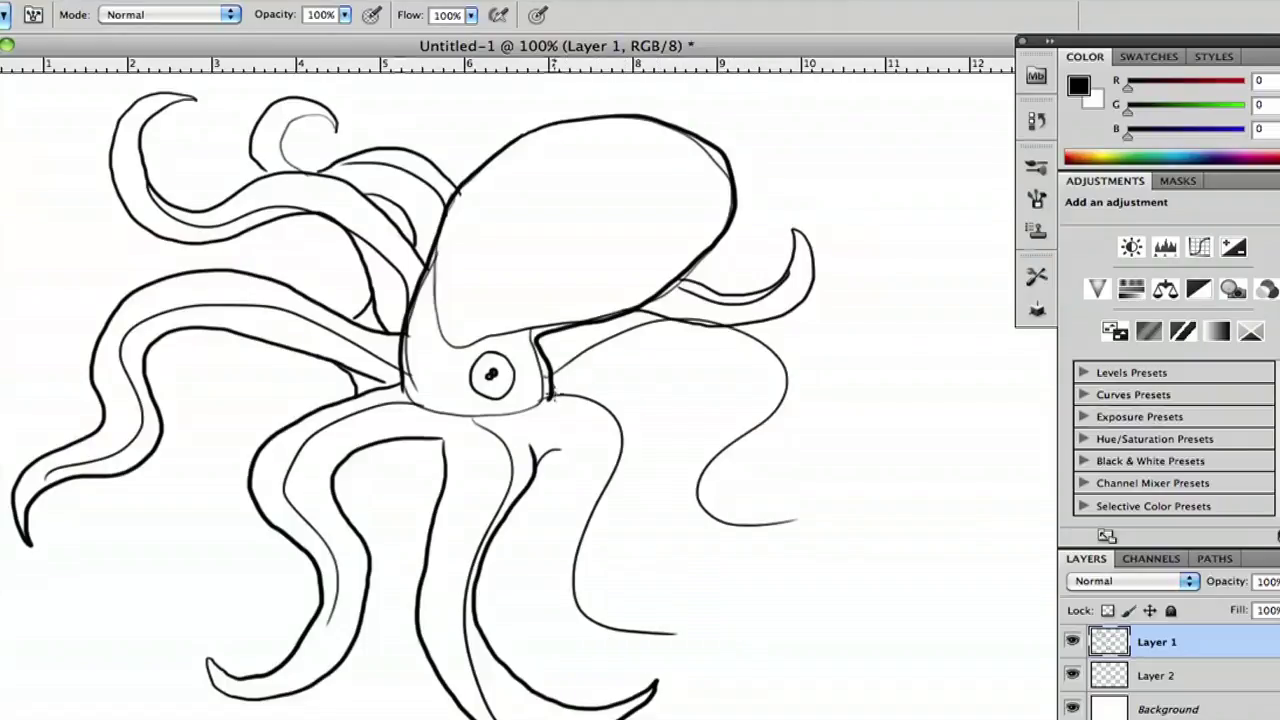
pyautogui.moveTo(603, 398)
pyautogui.mouseDown()
pyautogui.moveTo(640, 491)
pyautogui.moveTo(650, 578)
pyautogui.moveTo(703, 620)
pyautogui.moveTo(773, 558)
pyautogui.moveTo(706, 649)
pyautogui.moveTo(603, 643)
pyautogui.moveTo(566, 543)
pyautogui.moveTo(590, 481)
pyautogui.moveTo(546, 456)
pyautogui.mouseUp()
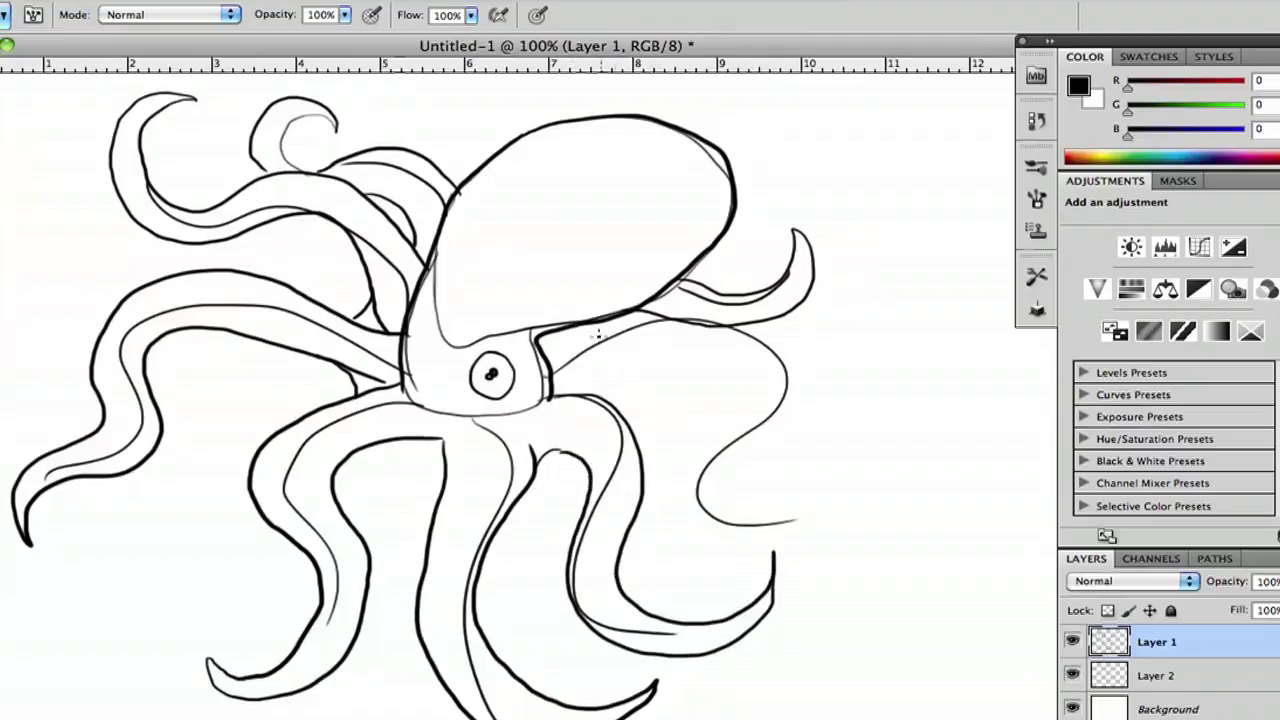
pyautogui.moveTo(565, 397)
pyautogui.mouseDown()
pyautogui.moveTo(646, 361)
pyautogui.moveTo(760, 370)
pyautogui.moveTo(690, 488)
pyautogui.moveTo(766, 530)
pyautogui.moveTo(852, 462)
pyautogui.moveTo(850, 425)
pyautogui.mouseUp()
pyautogui.moveTo(815, 494)
pyautogui.mouseDown()
pyautogui.moveTo(742, 498)
pyautogui.moveTo(796, 360)
pyautogui.moveTo(770, 322)
pyautogui.mouseUp()
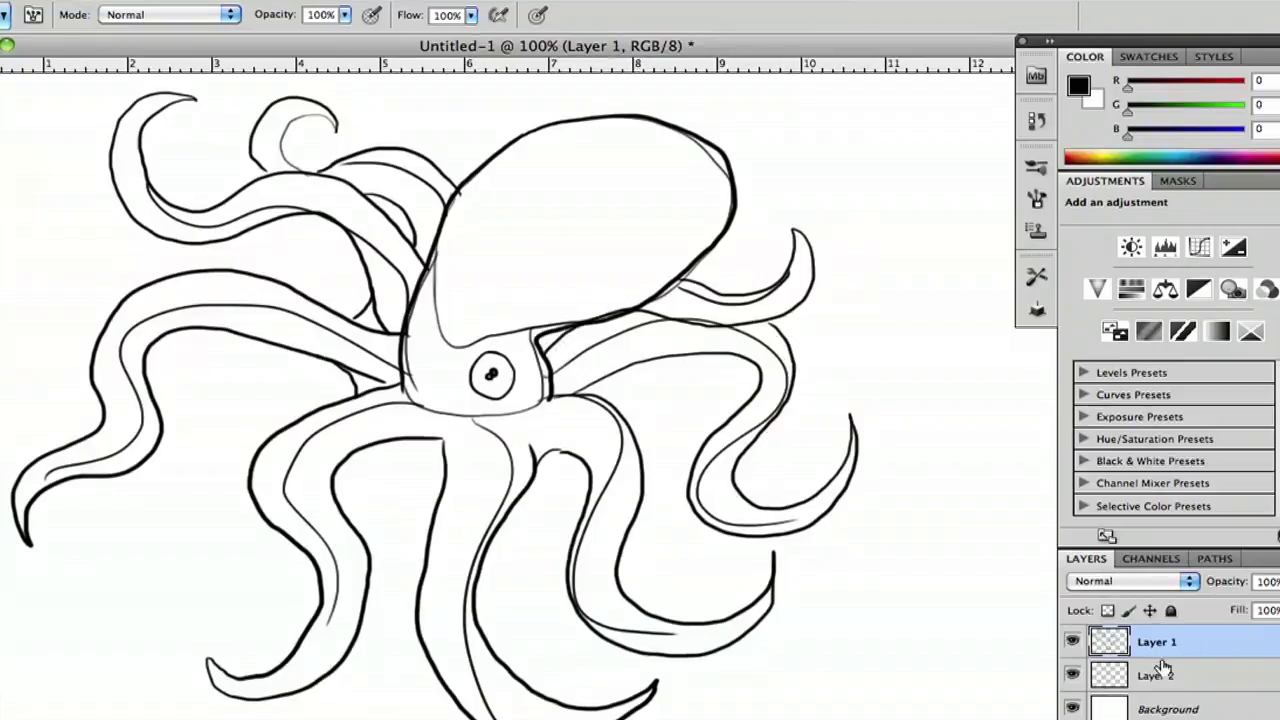
# Step: Delete the hidden sketch layer and erase stray joins below the head
pyautogui.click(1072, 676)
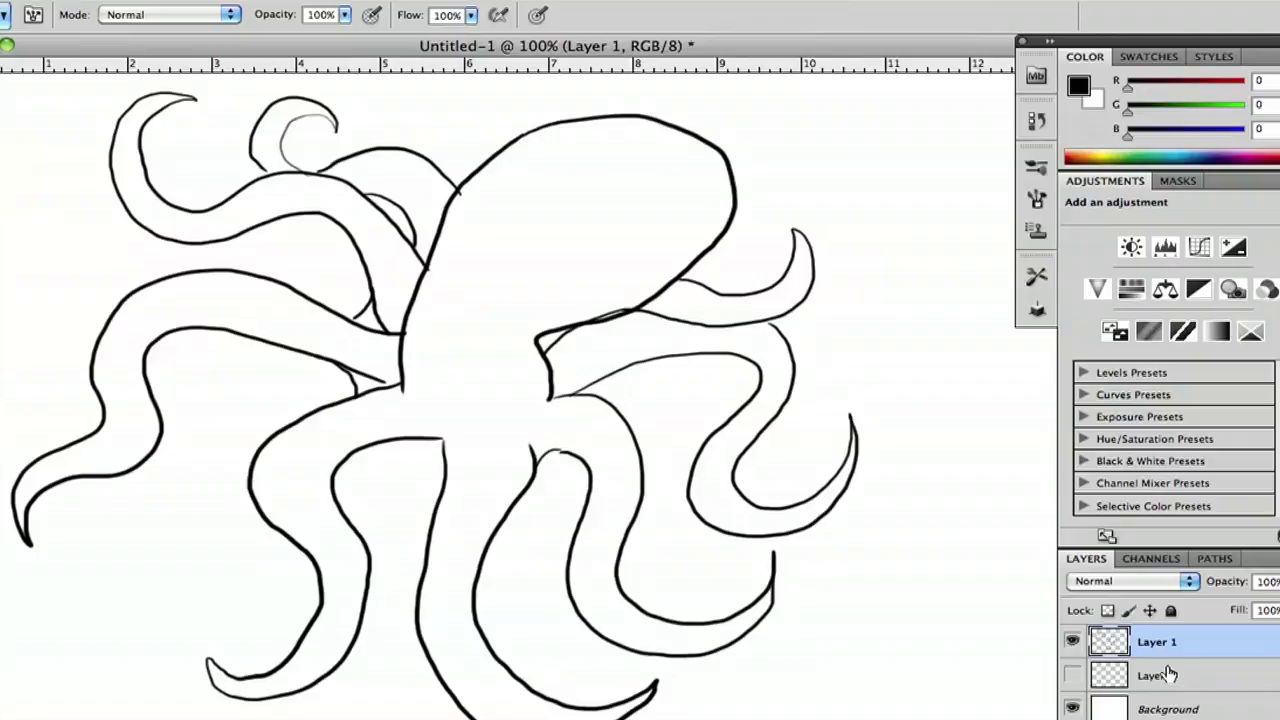
pyautogui.moveTo(1168, 675); pyautogui.dragTo(1240, 718)
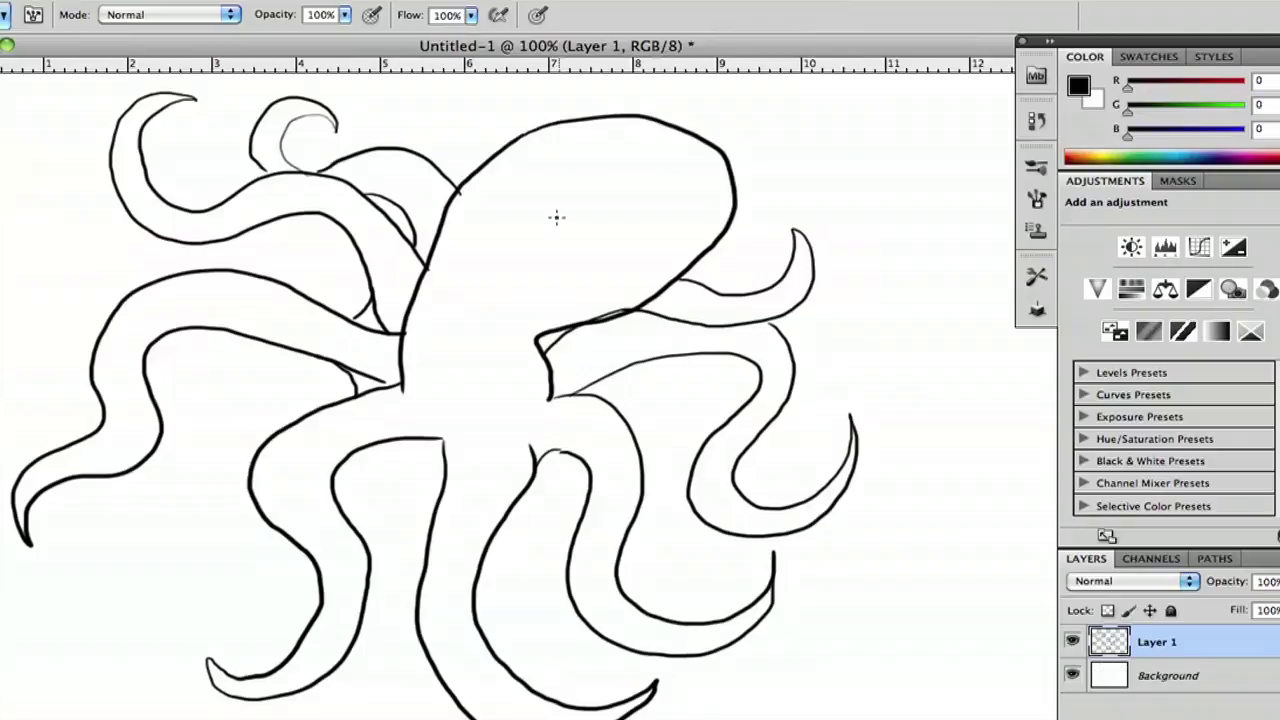
pyautogui.press('e')
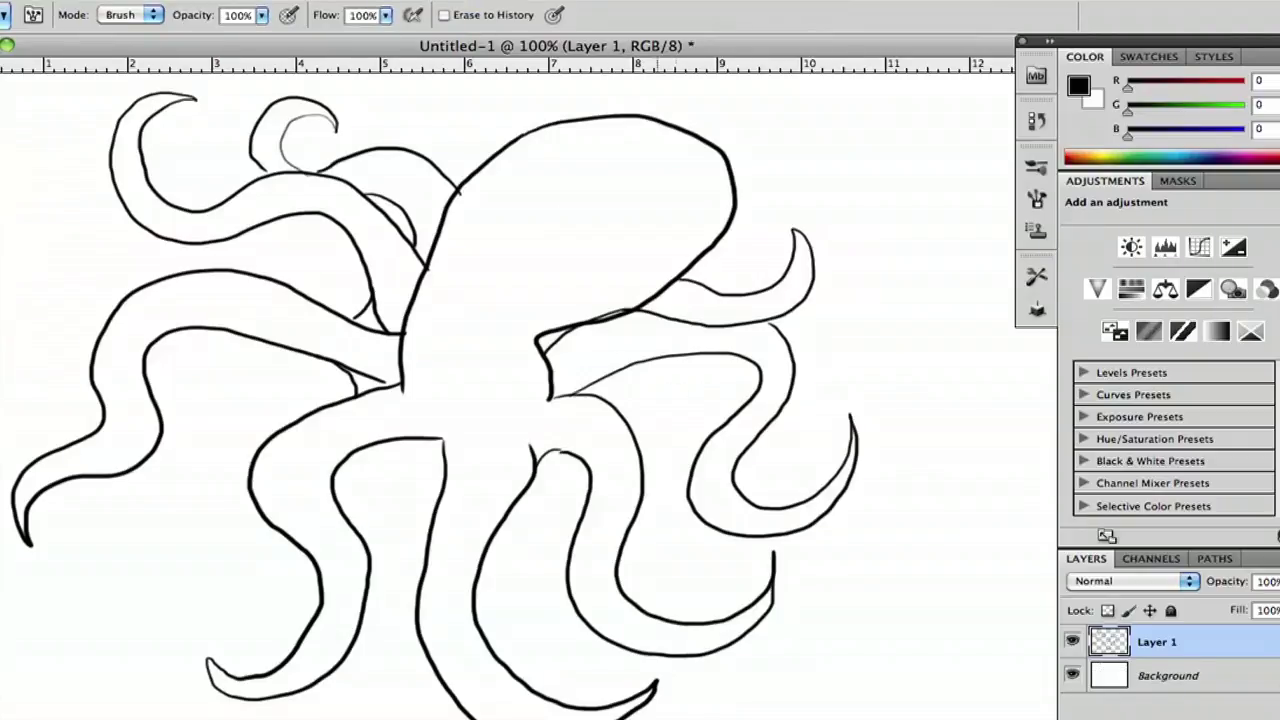
pyautogui.moveTo(593, 313)
pyautogui.mouseDown()
pyautogui.moveTo(571, 323)
pyautogui.moveTo(557, 311)
pyautogui.moveTo(623, 307)
pyautogui.mouseUp()
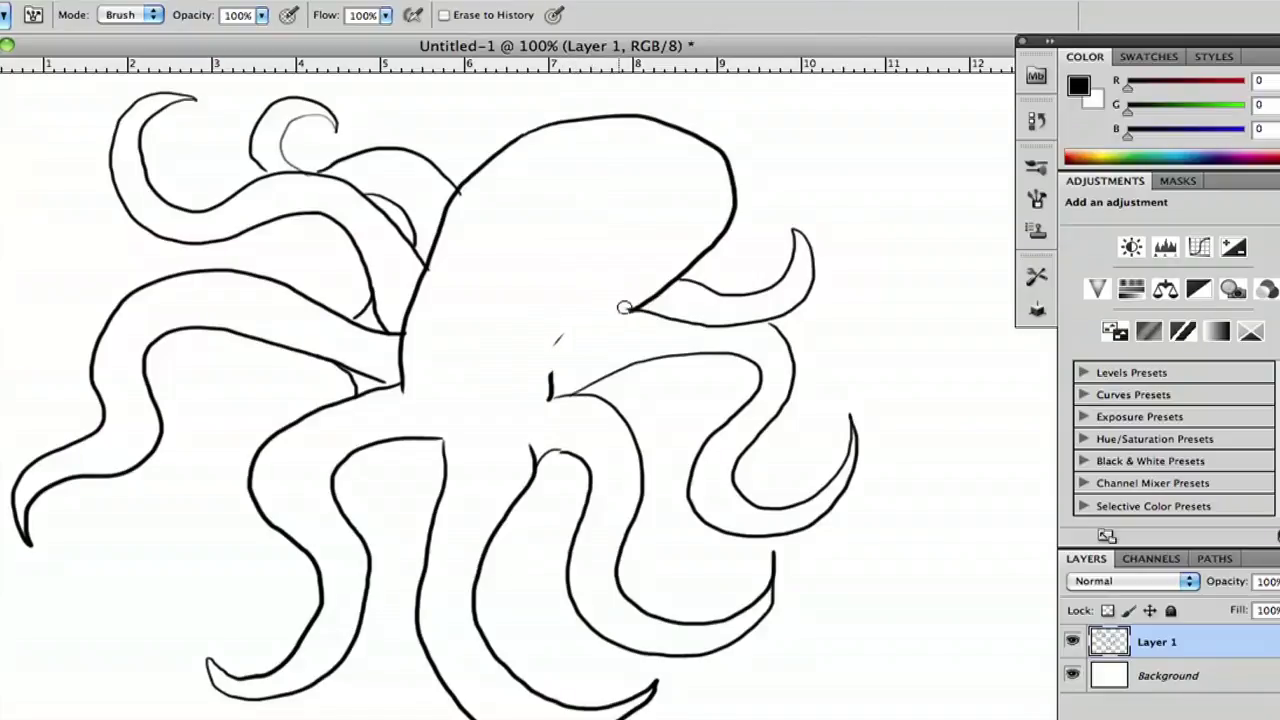
pyautogui.moveTo(559, 338); pyautogui.dragTo(549, 398)
# Step: Redraw the head's edge into the tentacle and reshape its tip
pyautogui.press('b')
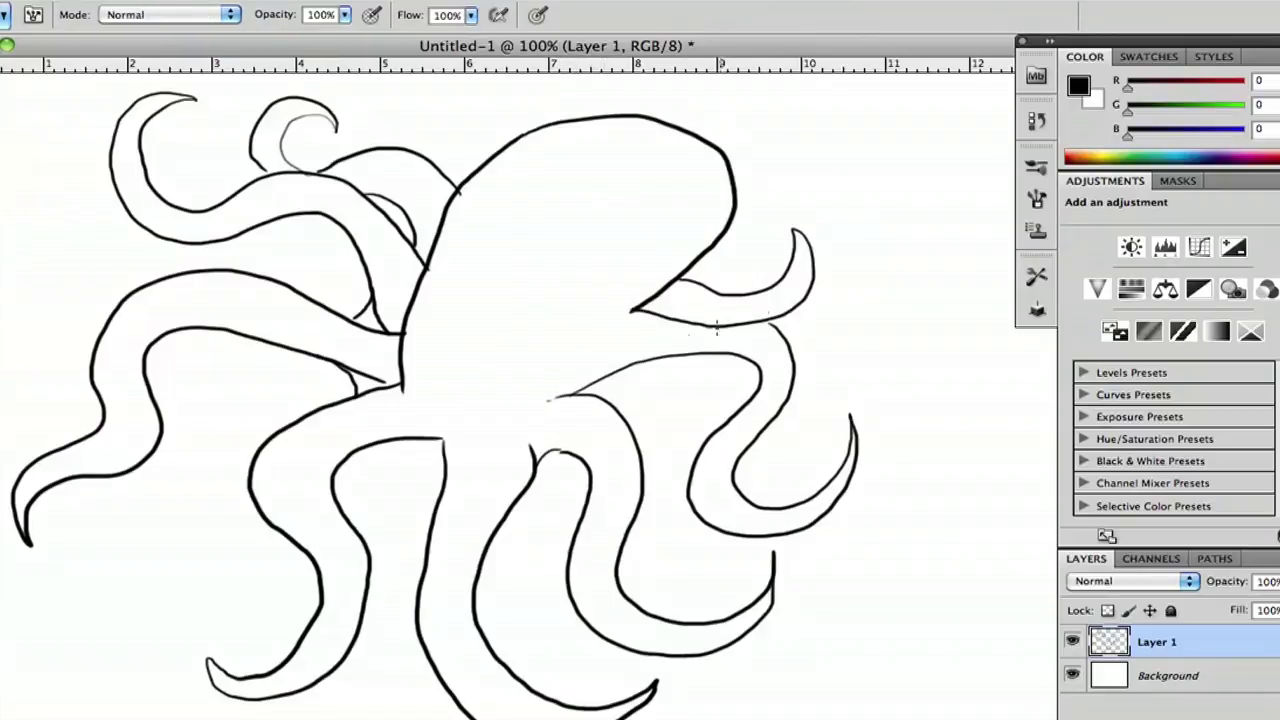
pyautogui.moveTo(631, 312)
pyautogui.mouseDown()
pyautogui.moveTo(553, 367)
pyautogui.moveTo(472, 384)
pyautogui.moveTo(516, 356)
pyautogui.moveTo(494, 349)
pyautogui.mouseUp()
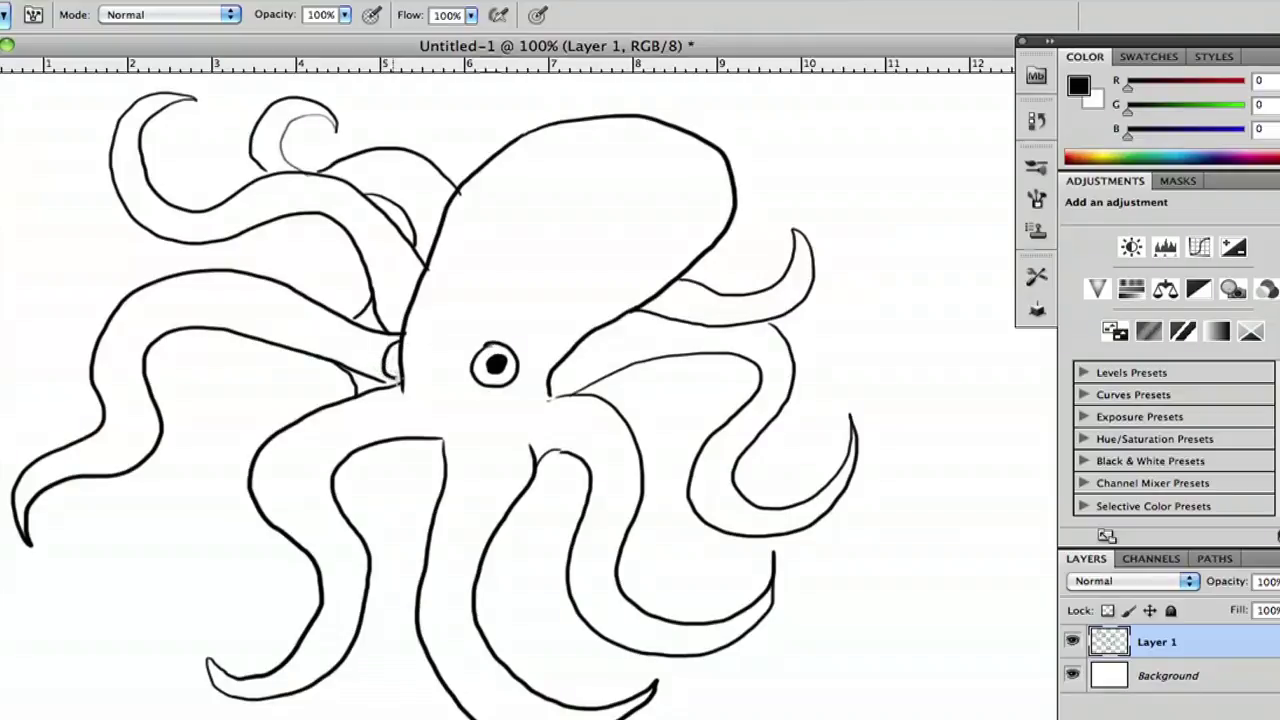
pyautogui.moveTo(405, 345); pyautogui.dragTo(386, 343)
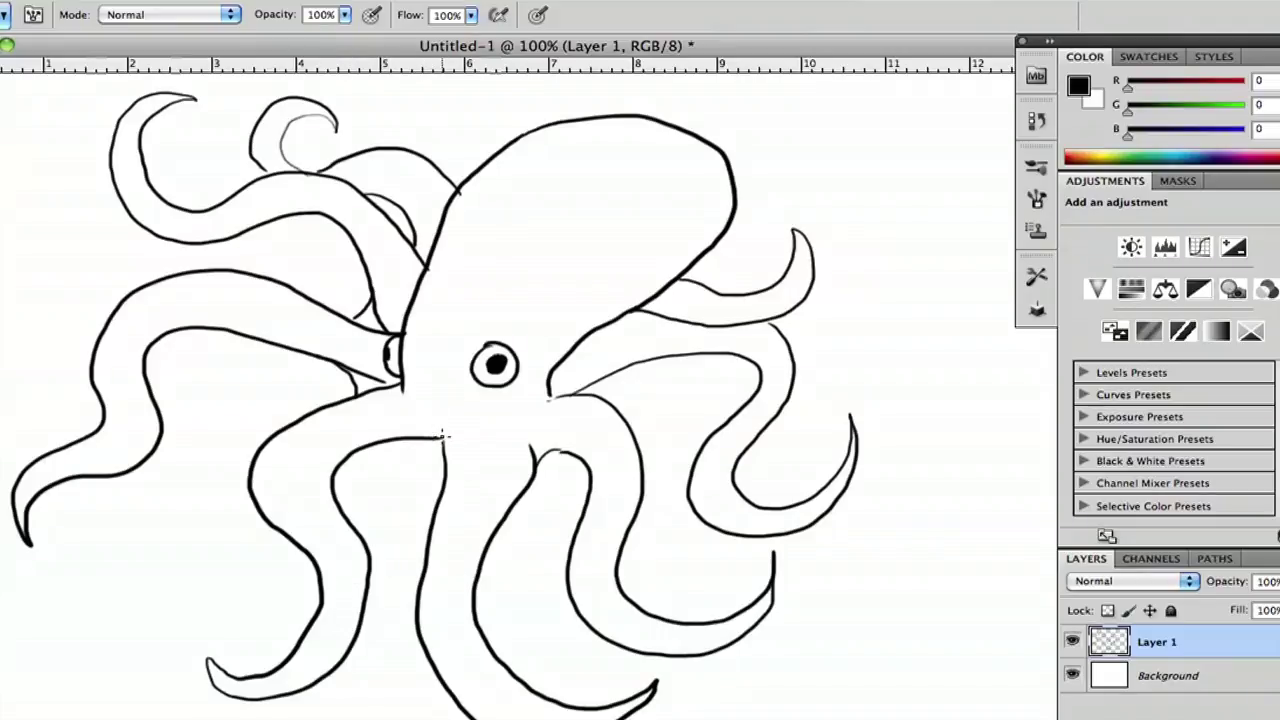
# Step: Draw an inner edge line down the front-left tentacle and zoom in on it
pyautogui.moveTo(399, 428); pyautogui.dragTo(329, 439)
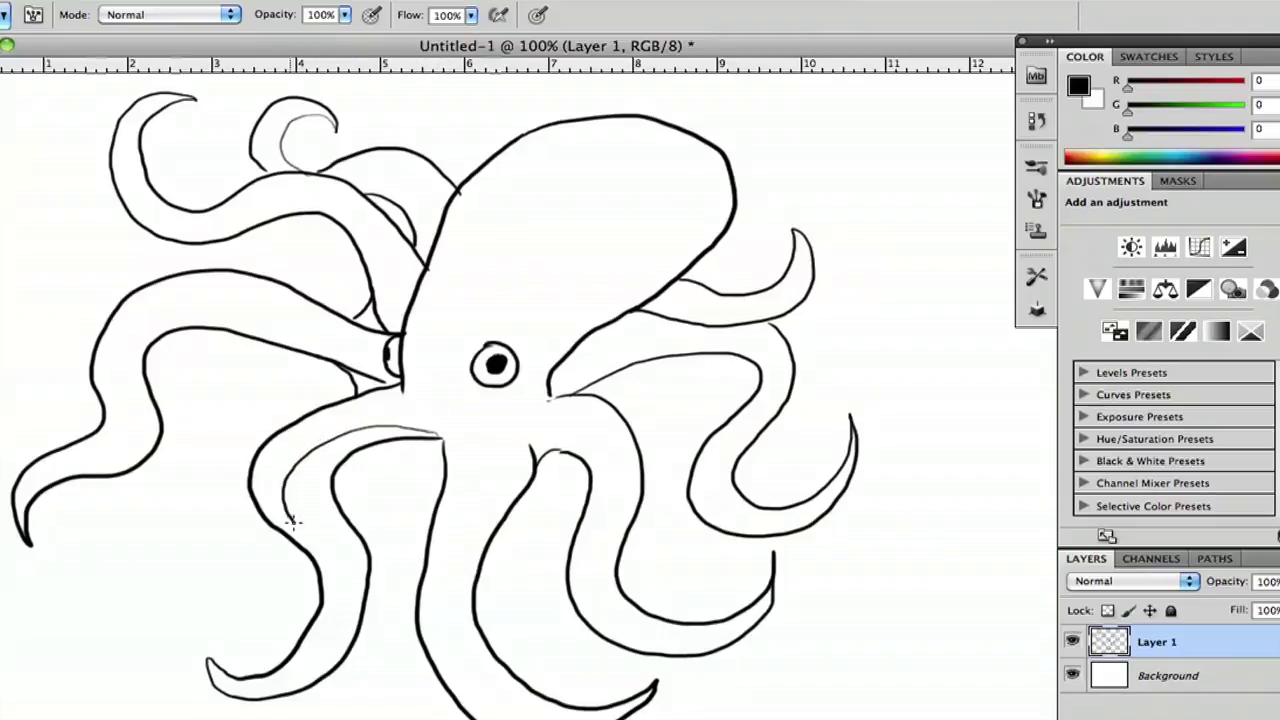
pyautogui.moveTo(293, 522); pyautogui.dragTo(316, 606)
pyautogui.press('z')
pyautogui.moveTo(318, 488); pyautogui.dragTo(252, 509)
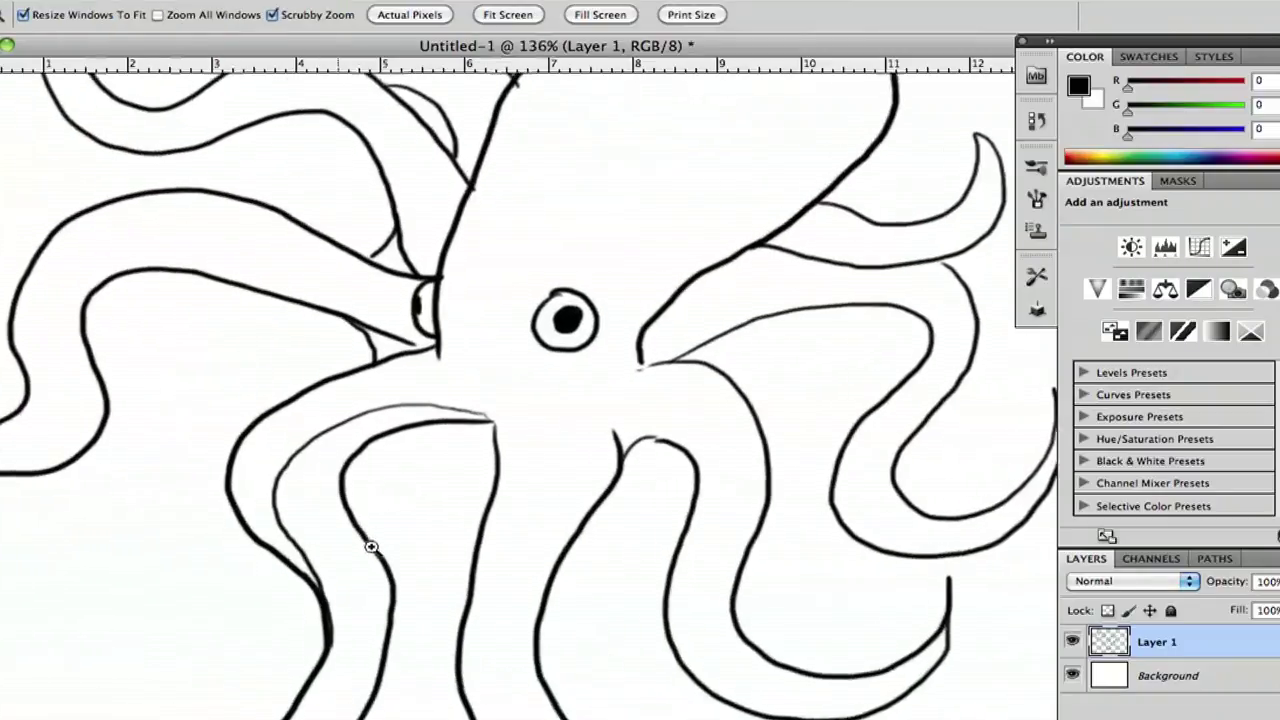
pyautogui.press('b')
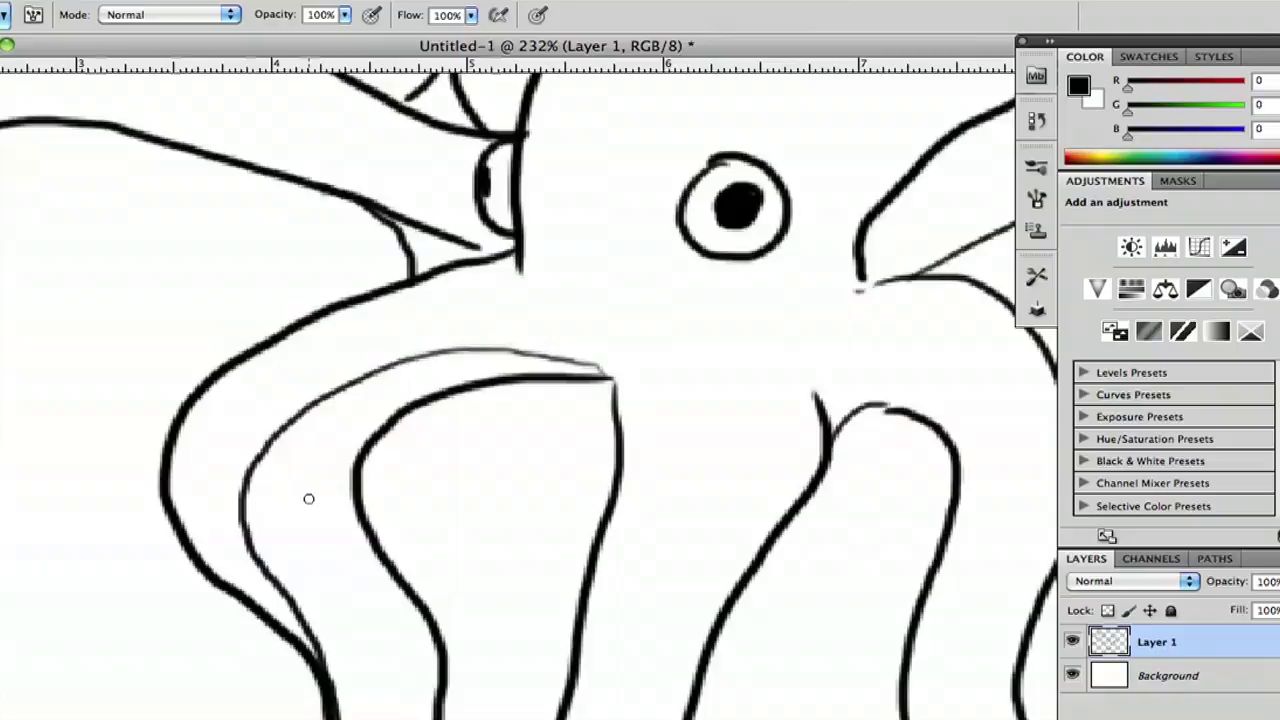
# Step: Brush dotted ring suckers along the front-left tentacle and scallops under the upper-left one
pyautogui.moveTo(275, 480)
pyautogui.mouseDown()
pyautogui.moveTo(268, 520)
pyautogui.moveTo(318, 505)
pyautogui.moveTo(278, 483)
pyautogui.moveTo(275, 532)
pyautogui.moveTo(270, 482)
pyautogui.mouseUp()
pyautogui.hotkey('ctrl', 'z')
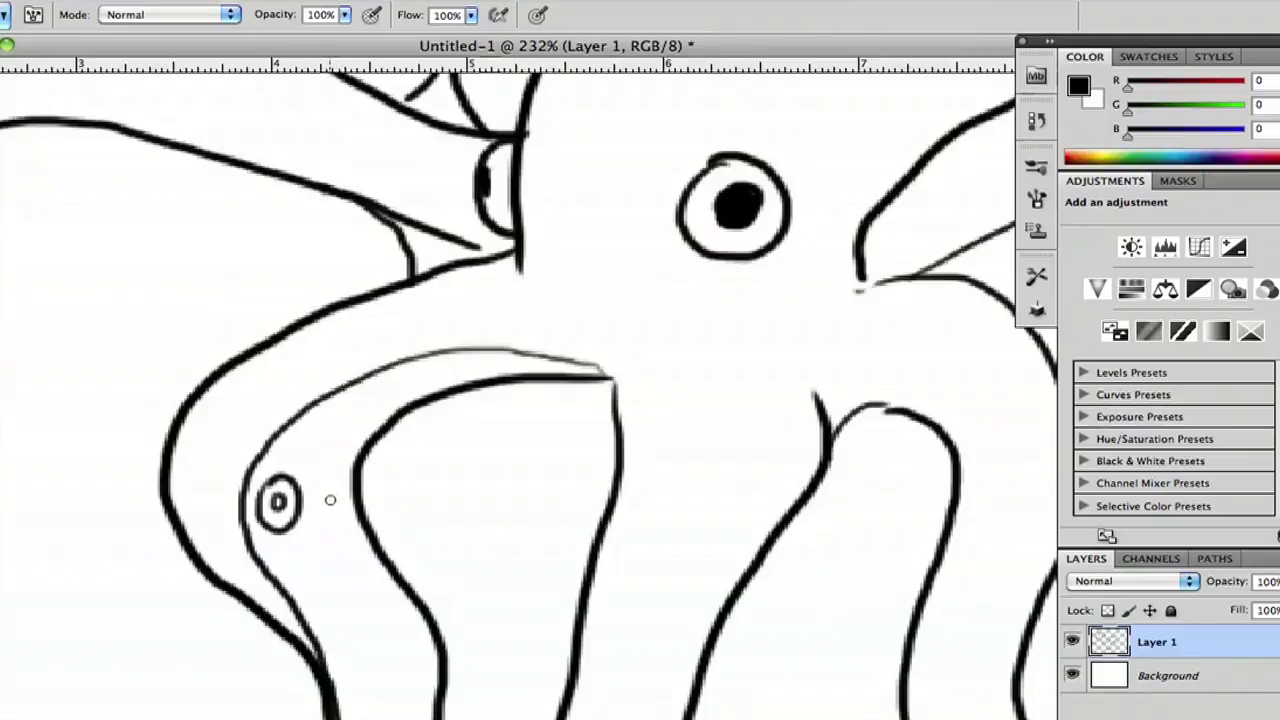
pyautogui.moveTo(334, 402)
pyautogui.mouseDown()
pyautogui.moveTo(322, 450)
pyautogui.moveTo(322, 410)
pyautogui.mouseUp()
pyautogui.moveTo(396, 366)
pyautogui.mouseDown()
pyautogui.moveTo(402, 420)
pyautogui.moveTo(372, 468)
pyautogui.moveTo(369, 438)
pyautogui.mouseUp()
pyautogui.click(396, 388)
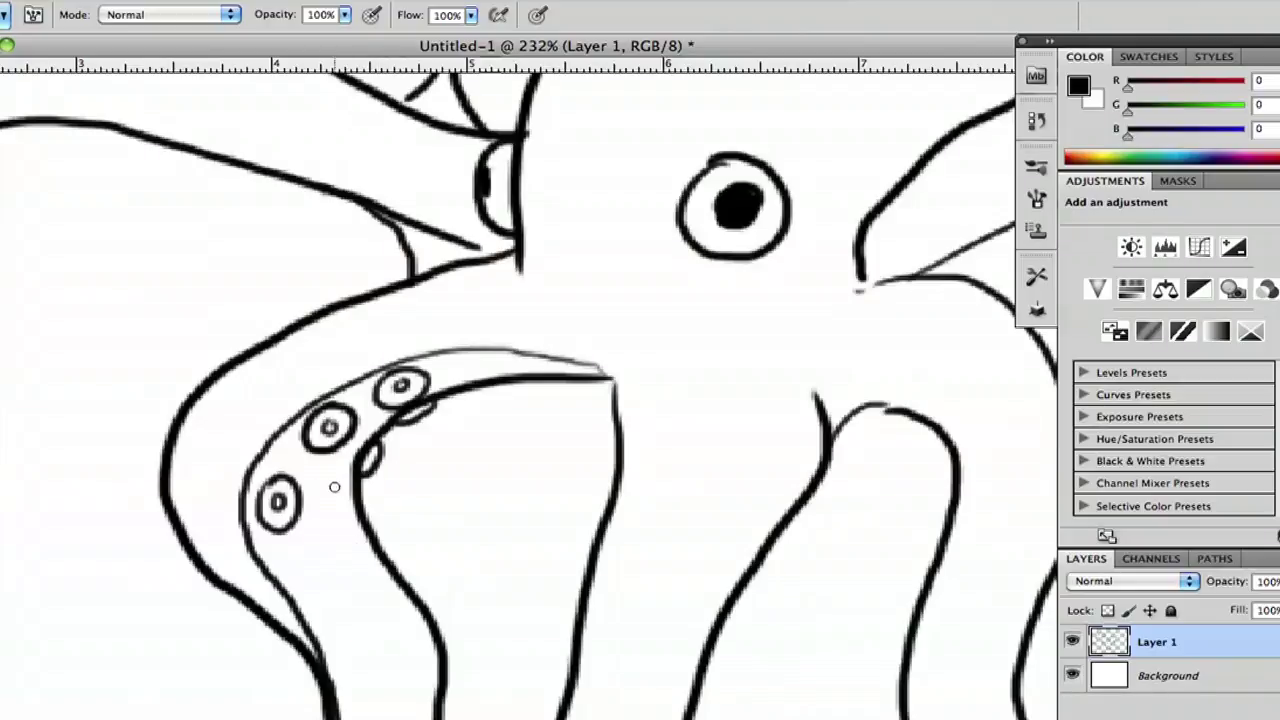
pyautogui.moveTo(334, 487)
pyautogui.mouseDown()
pyautogui.moveTo(355, 500)
pyautogui.moveTo(343, 472)
pyautogui.moveTo(340, 502)
pyautogui.mouseUp()
pyautogui.hotkey('ctrl', 'z')
pyautogui.moveTo(304, 561)
pyautogui.mouseDown()
pyautogui.moveTo(323, 571)
pyautogui.moveTo(370, 560)
pyautogui.moveTo(378, 578)
pyautogui.mouseUp()
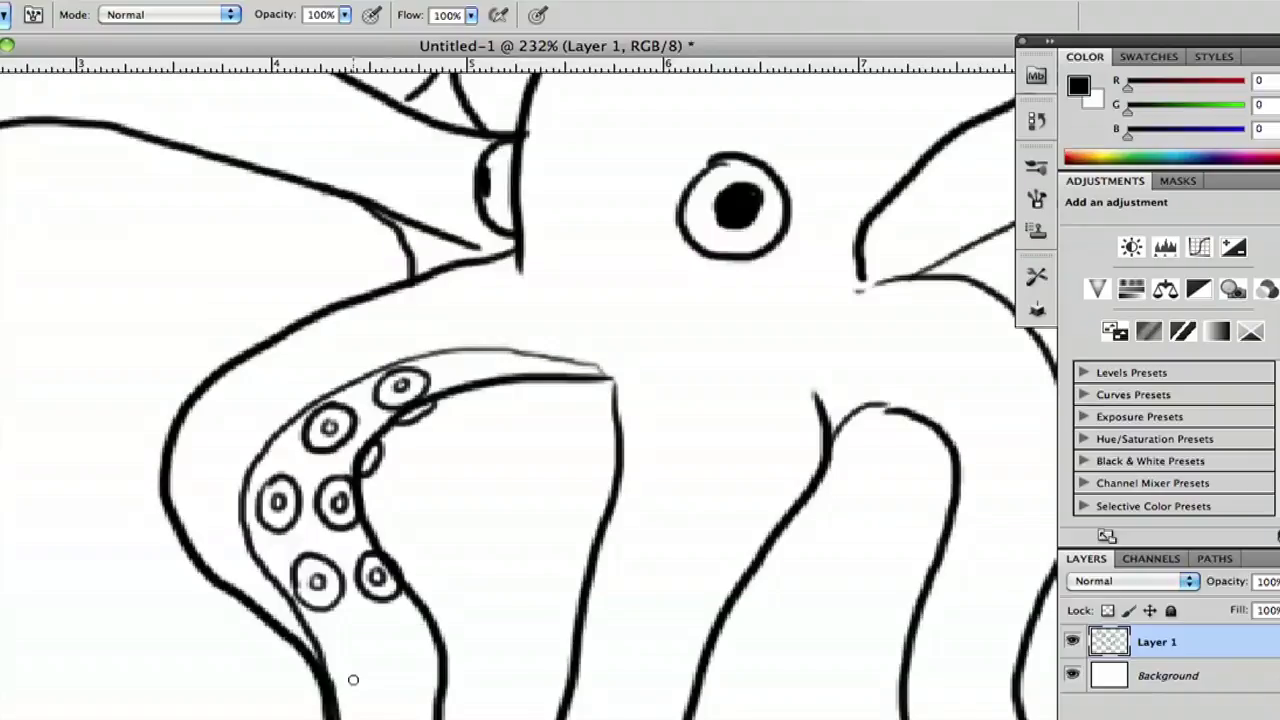
pyautogui.moveTo(343, 645)
pyautogui.mouseDown()
pyautogui.moveTo(355, 673)
pyautogui.moveTo(400, 642)
pyautogui.moveTo(413, 658)
pyautogui.mouseUp()
pyautogui.hotkey('ctrl', 'z')
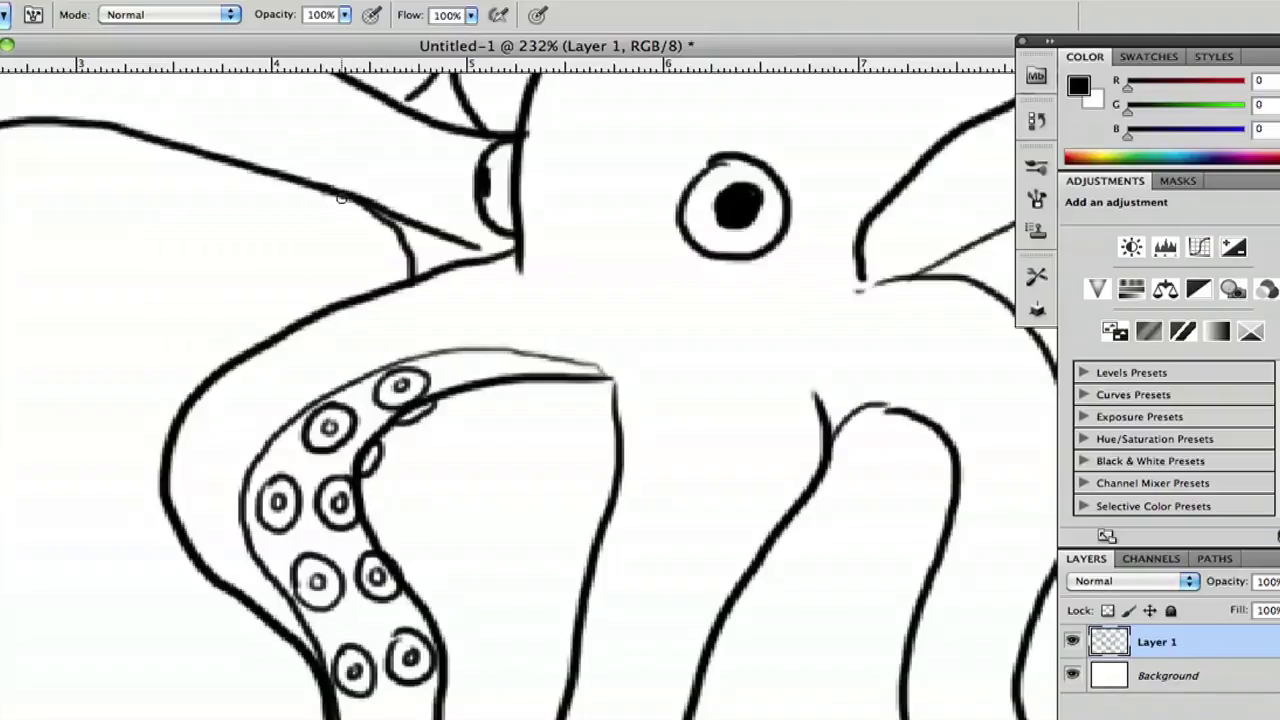
pyautogui.moveTo(346, 197)
pyautogui.mouseDown()
pyautogui.moveTo(328, 206)
pyautogui.moveTo(302, 184)
pyautogui.moveTo(30, 128)
pyautogui.mouseUp()
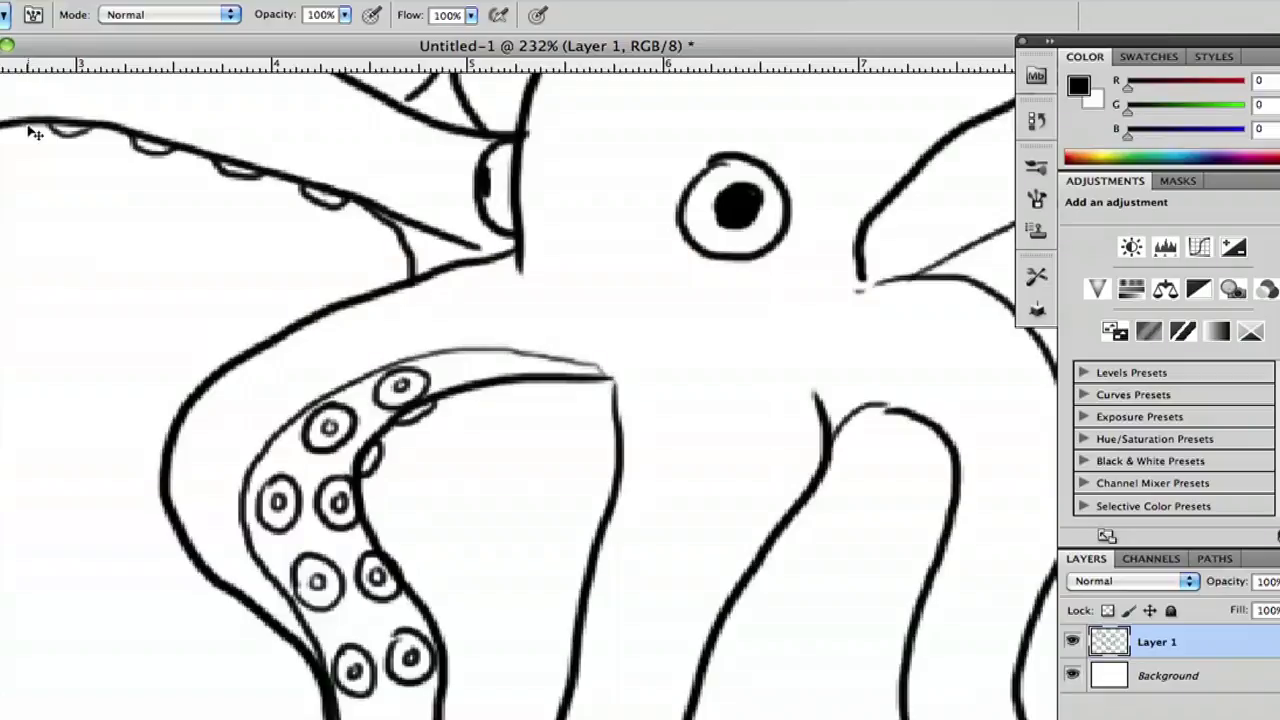
# Step: Zoom out and add suckers near the front-left tip plus scalloped arcs on other tentacles
pyautogui.hotkey('ctrl', '-')
pyautogui.hotkey('ctrl', '-')
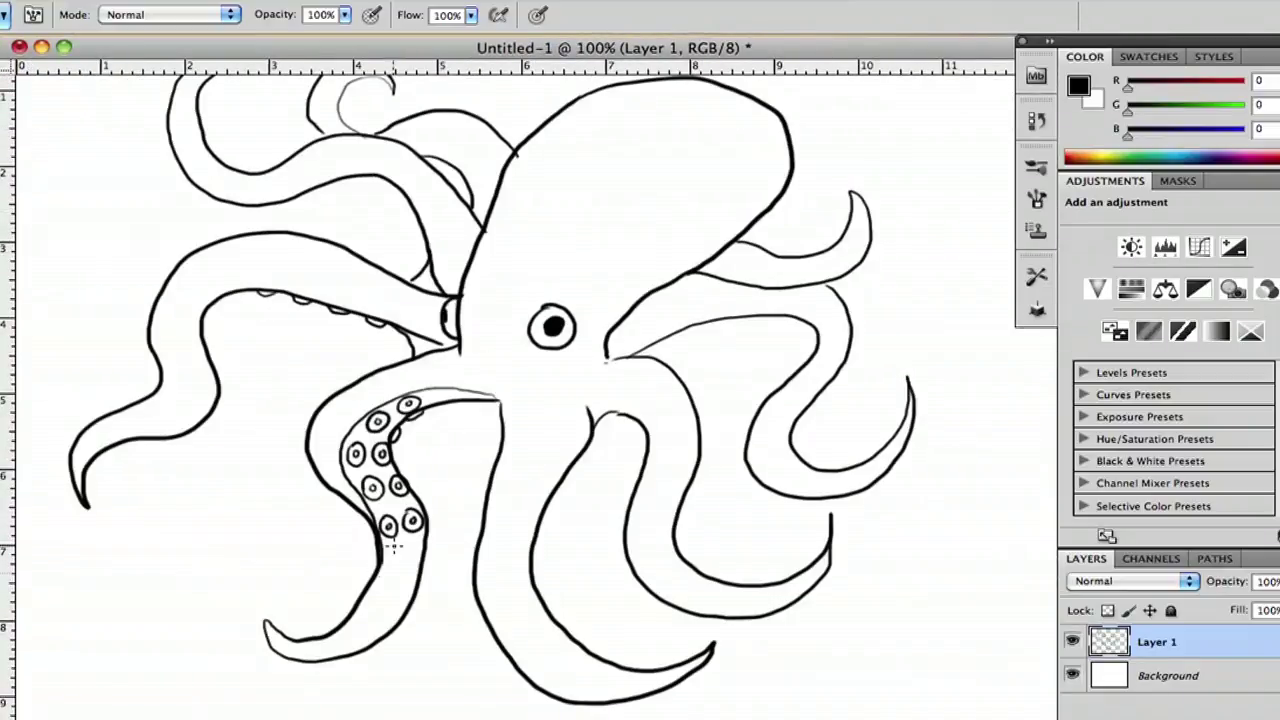
pyautogui.moveTo(390, 548)
pyautogui.mouseDown()
pyautogui.moveTo(382, 562)
pyautogui.moveTo(414, 556)
pyautogui.moveTo(316, 660)
pyautogui.mouseUp()
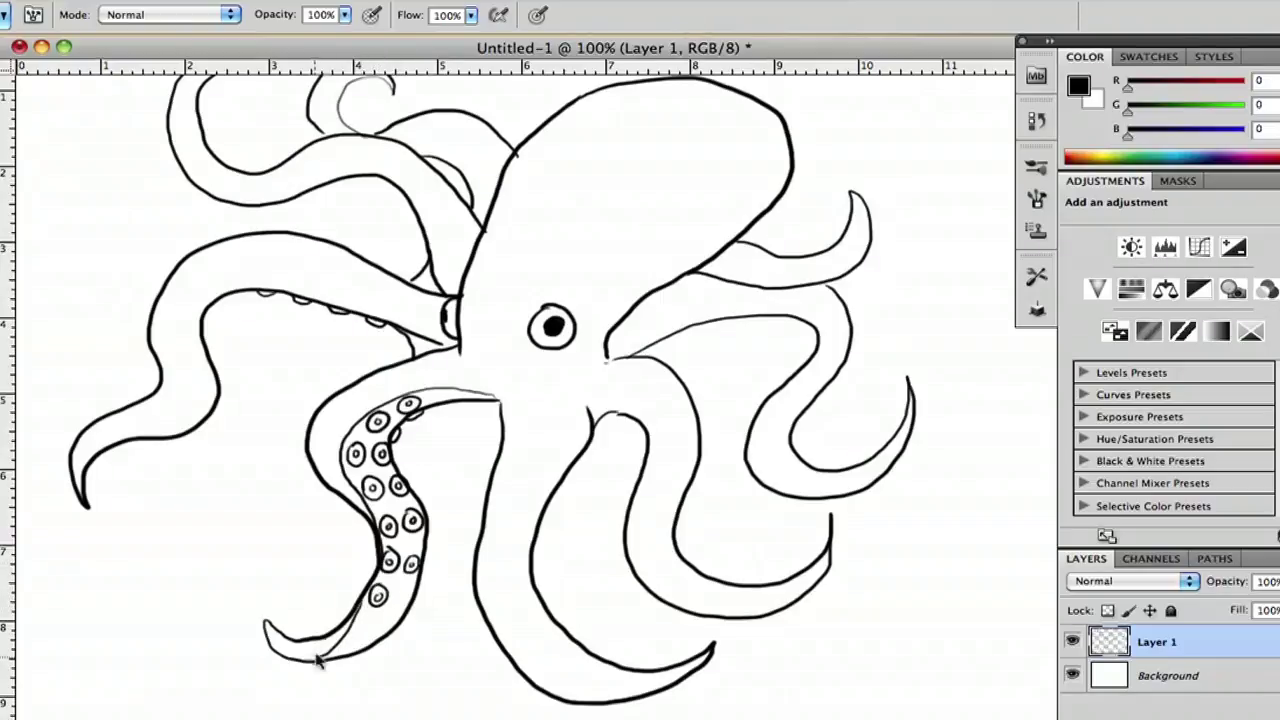
pyautogui.moveTo(402, 593); pyautogui.dragTo(370, 621)
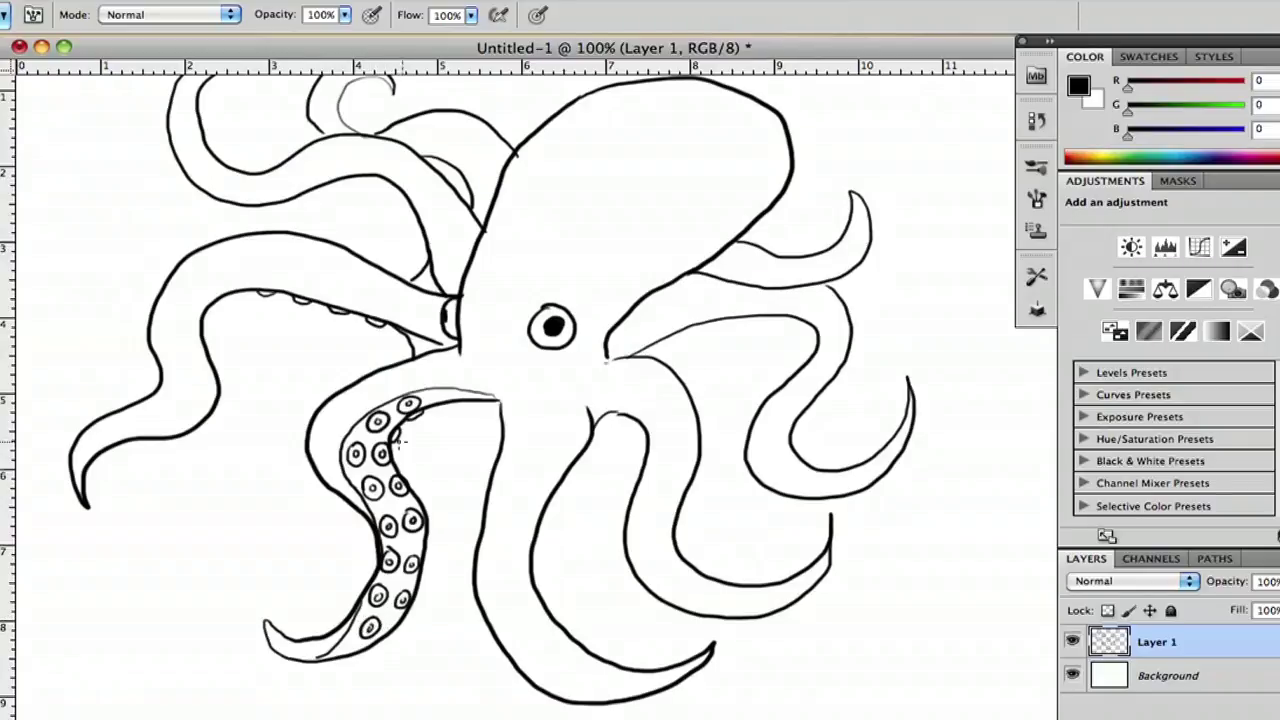
pyautogui.moveTo(623, 423); pyautogui.dragTo(638, 462)
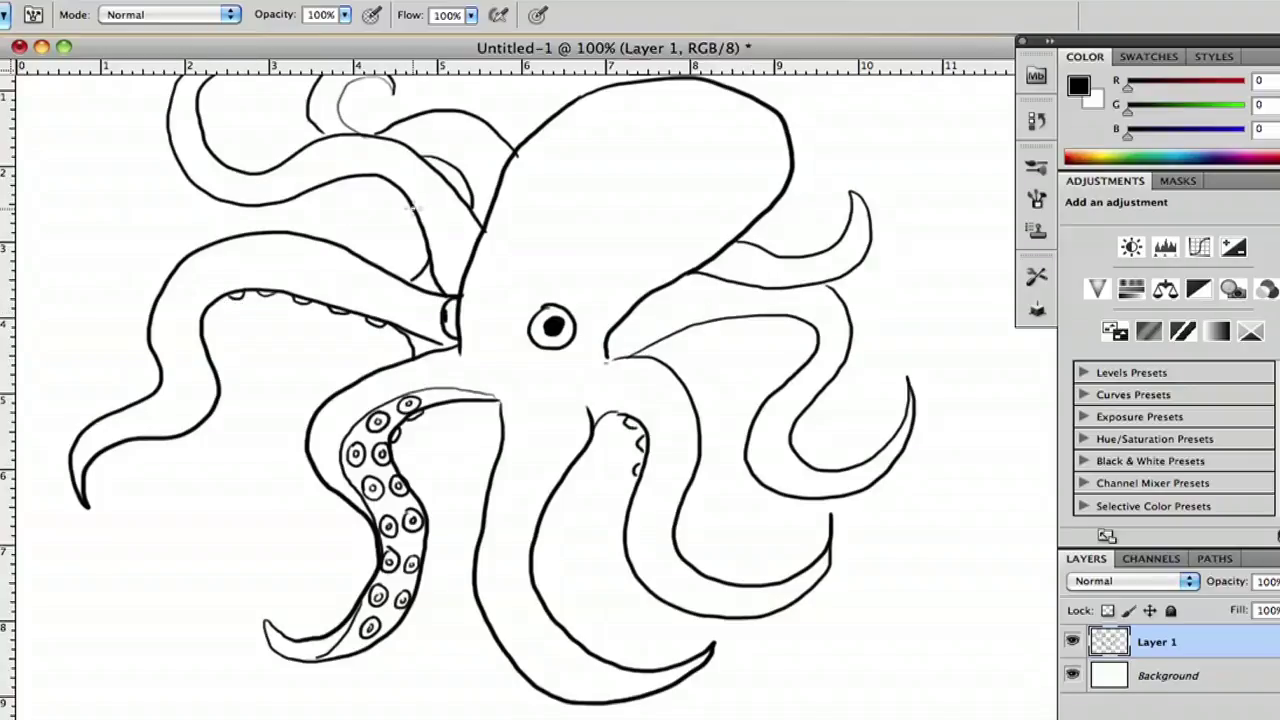
pyautogui.moveTo(410, 214)
pyautogui.mouseDown()
pyautogui.moveTo(376, 180)
pyautogui.moveTo(316, 187)
pyautogui.mouseUp()
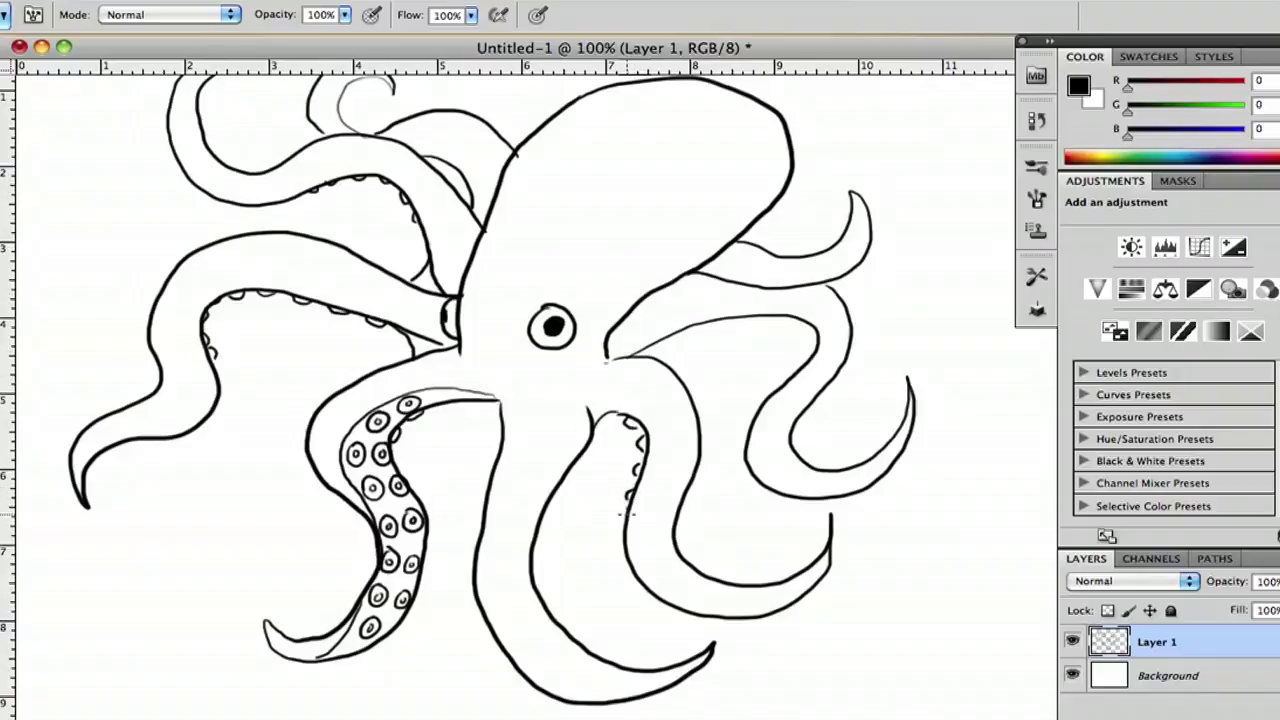
pyautogui.moveTo(625, 514); pyautogui.dragTo(645, 593)
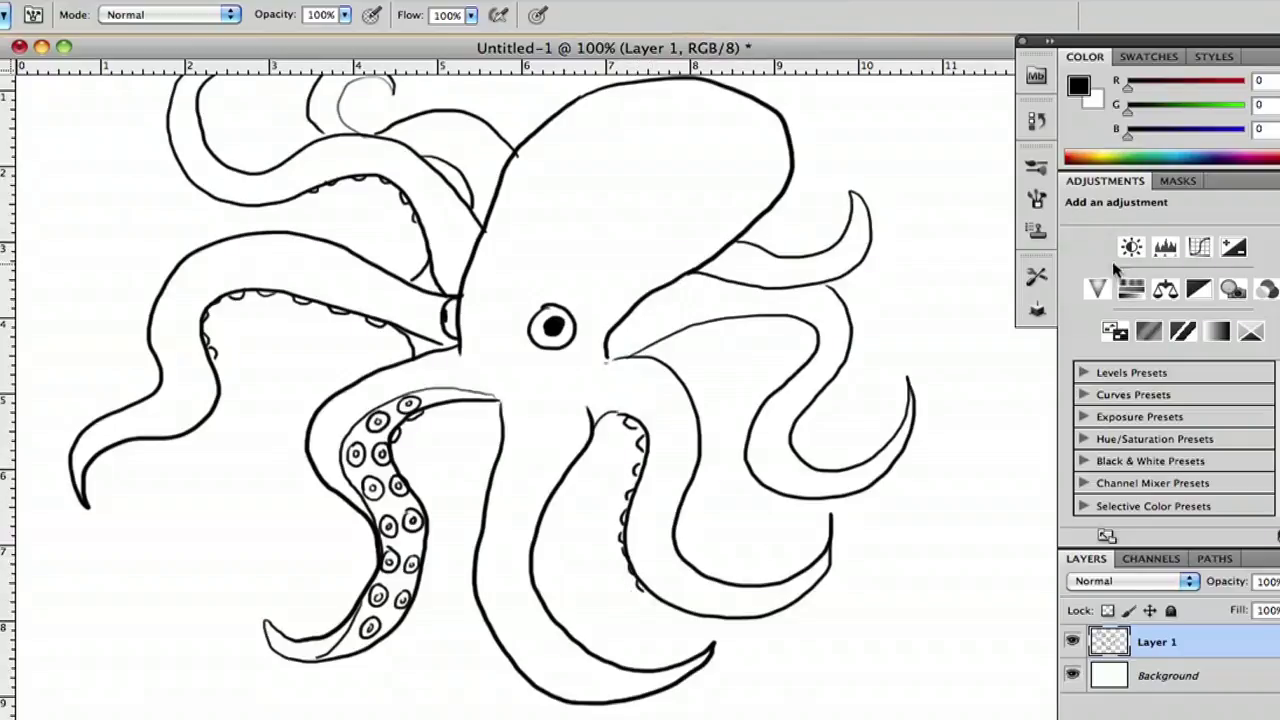
# Step: Switch to the Eraser tool with E
pyautogui.press('e')
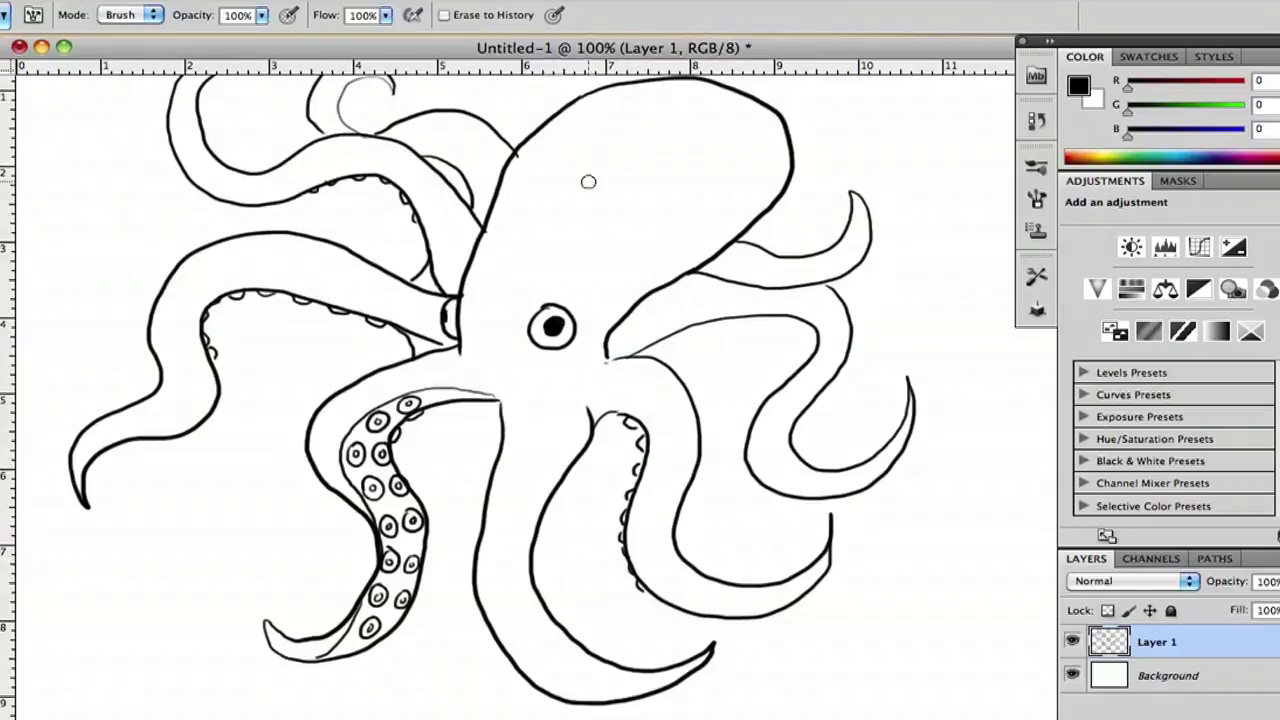